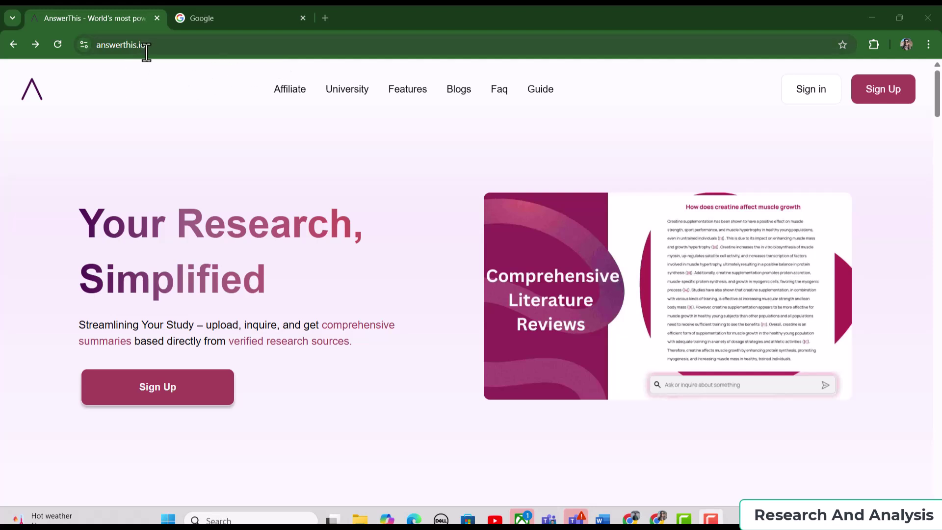
# - Search Google for "answerthis"
pyautogui.click(216, 20)
pyautogui.click(375, 240)
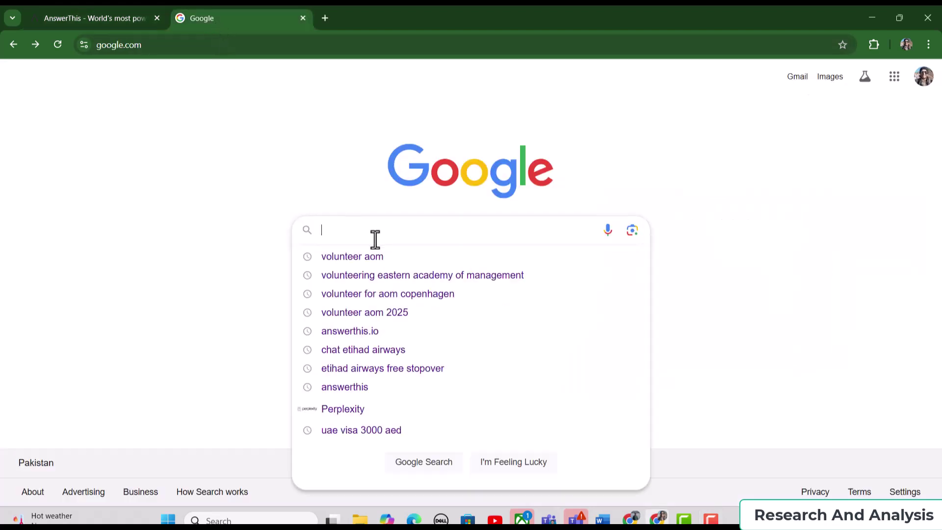
pyautogui.write('answerthis')
pyautogui.press('Return')
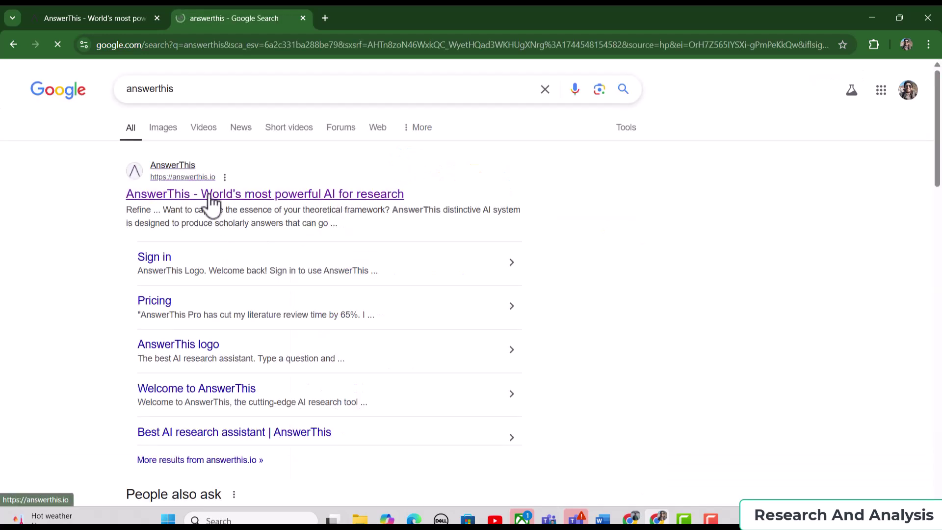
# - Return to the AnswerThis site, go to its account sign-up page and sign in with Google
pyautogui.click(123, 20)
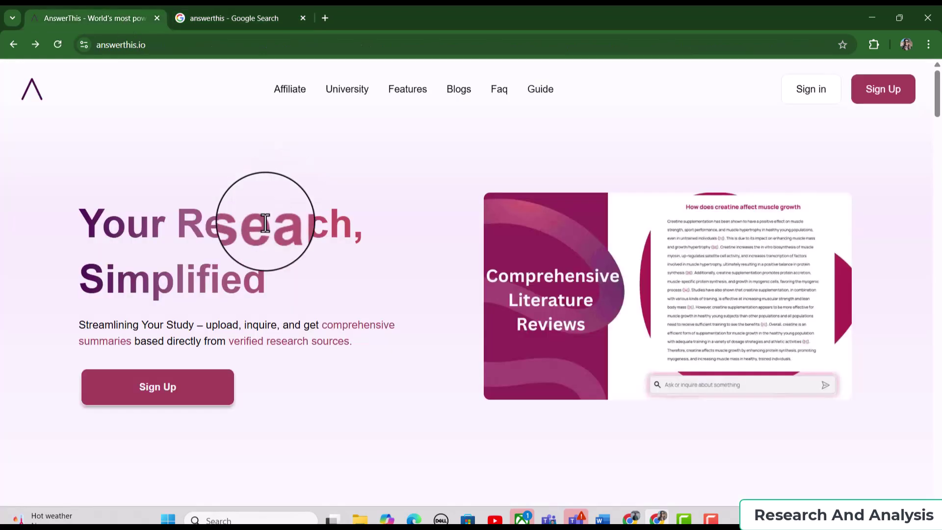
pyautogui.click(192, 394)
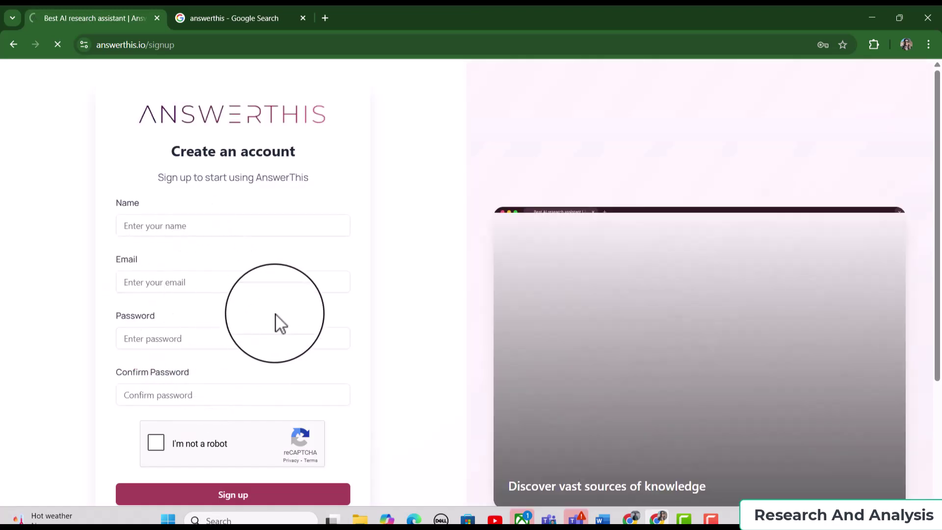
pyautogui.scroll(-2, 275, 320)
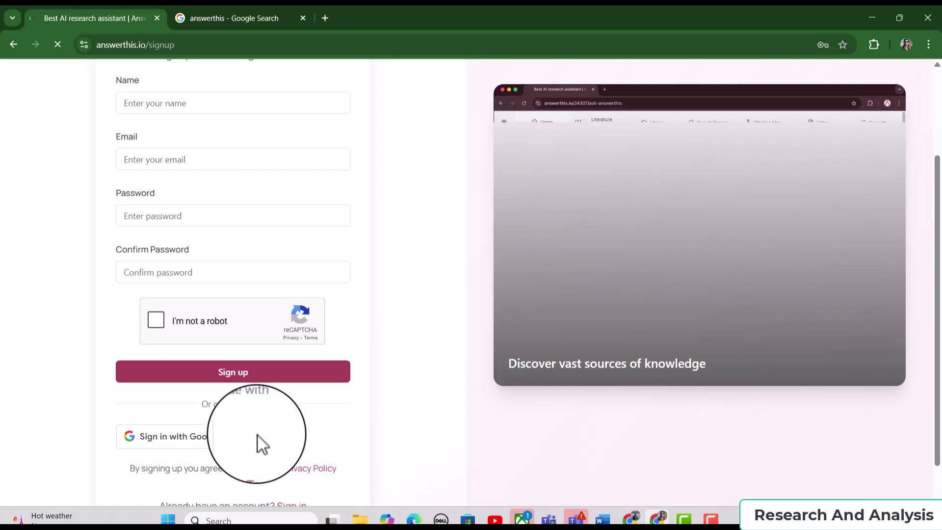
pyautogui.scroll(-1, 221, 452)
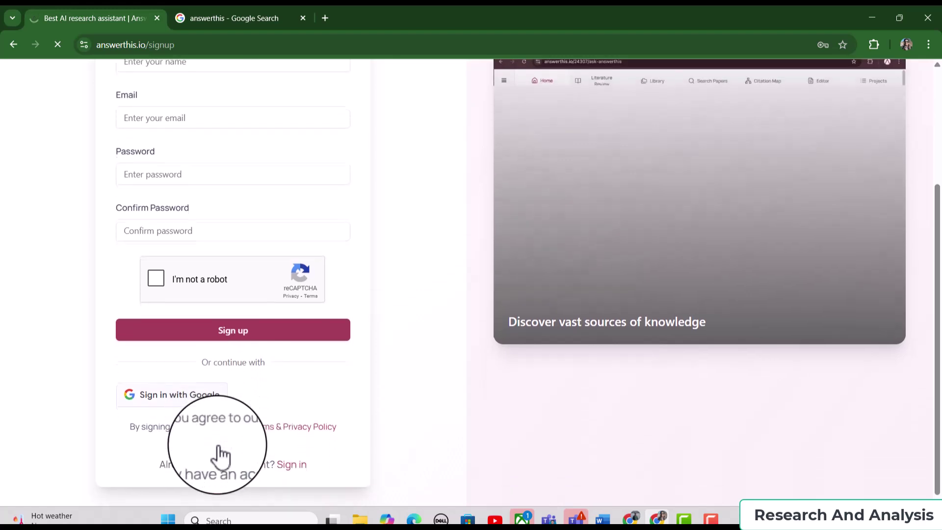
pyautogui.click(205, 401)
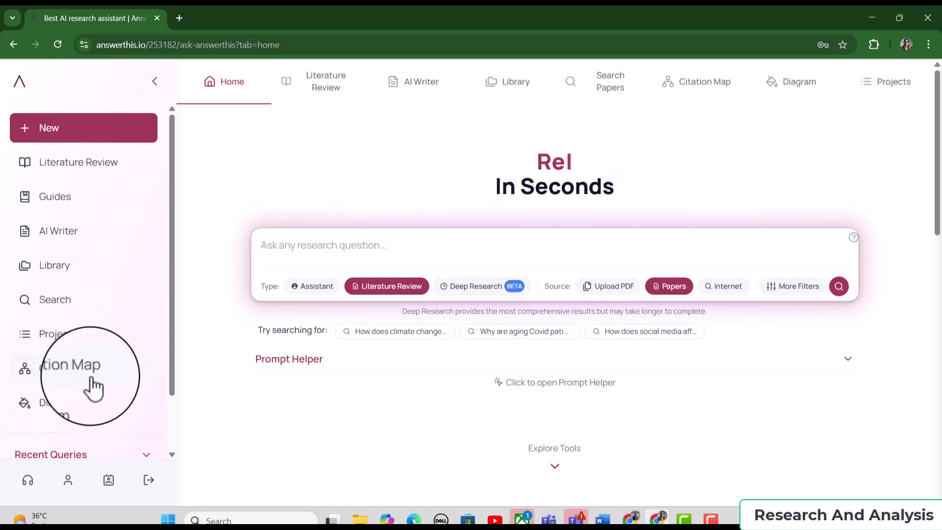
# - Look over the list of AnswerThis tools and open the Guides page
pyautogui.scroll(-2, 81, 422)
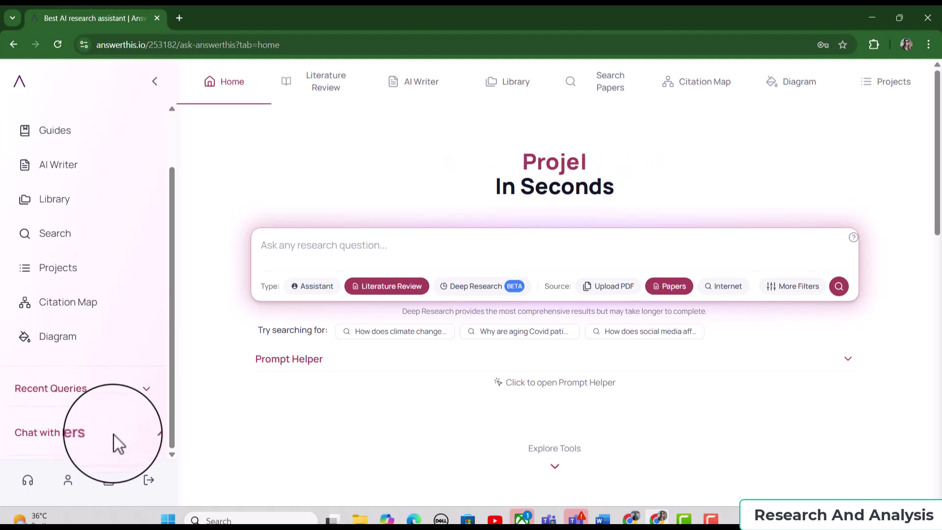
pyautogui.scroll(2, 119, 417)
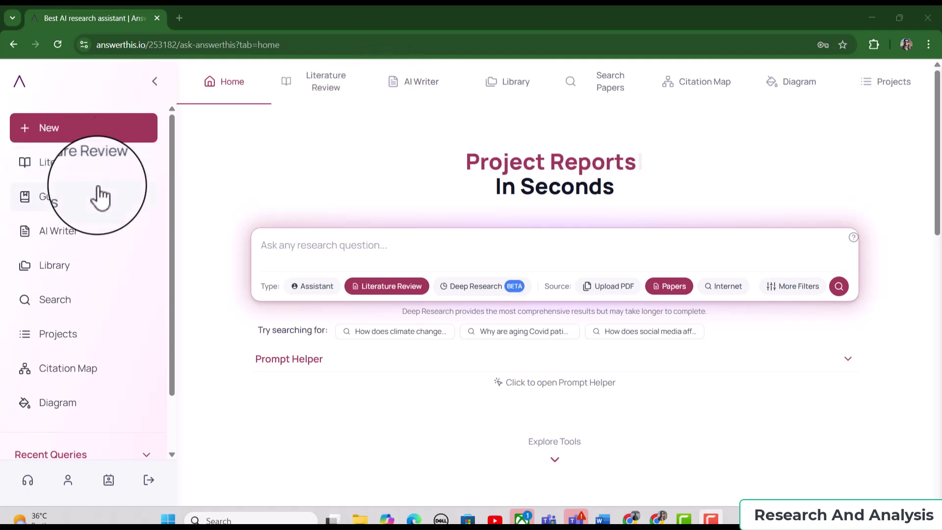
pyautogui.click(78, 201)
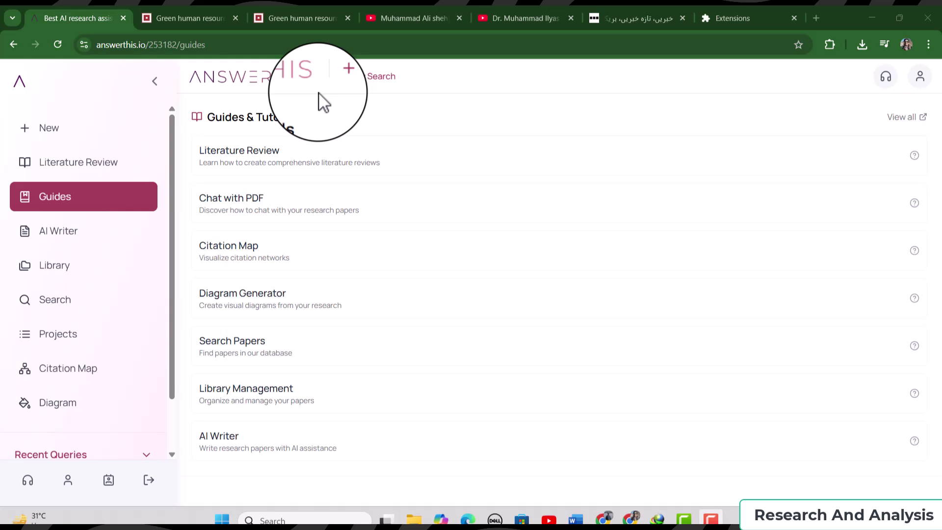
# - Start a new query and enter "Find me research gaps related to the topic of Green Human resource management?" as the research question
pyautogui.click(49, 127)
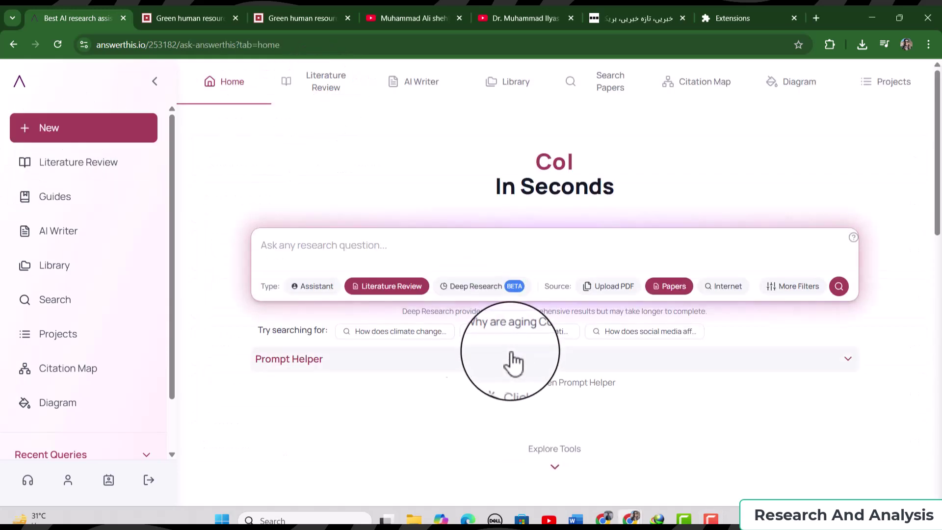
pyautogui.click(345, 248)
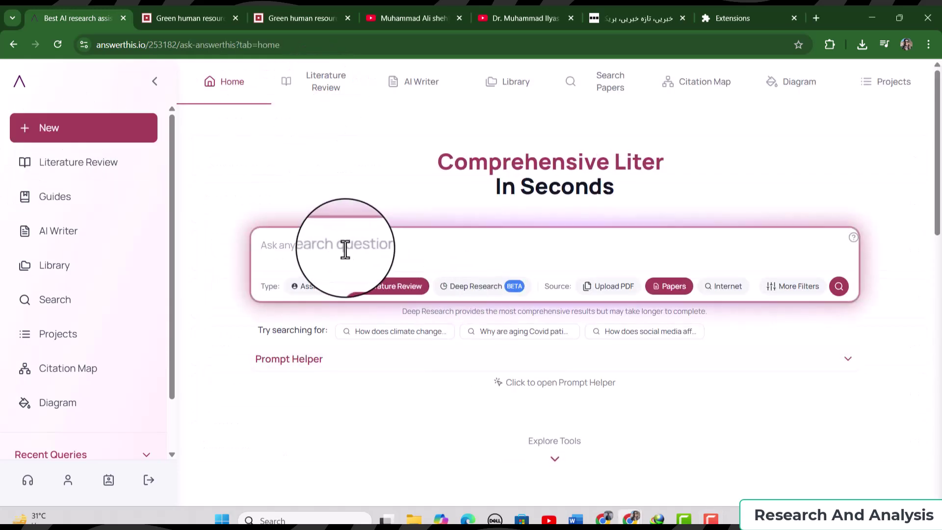
pyautogui.write('Find the research gaps related to the topic of Green Human resource management?')
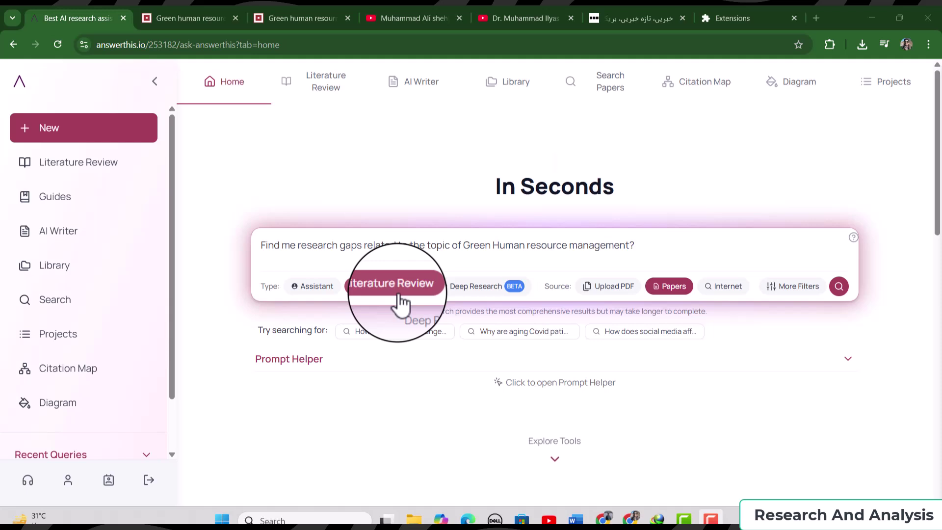
pyautogui.click(807, 300)
pyautogui.click(558, 241)
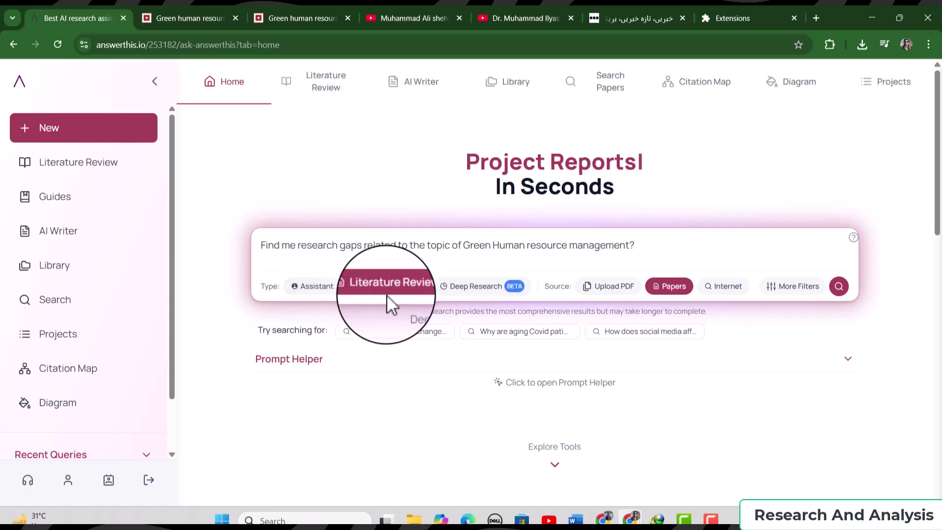
# - In the research paper filters, set Minimum Citations to 15 and disable Turbo Mode
pyautogui.click(792, 292)
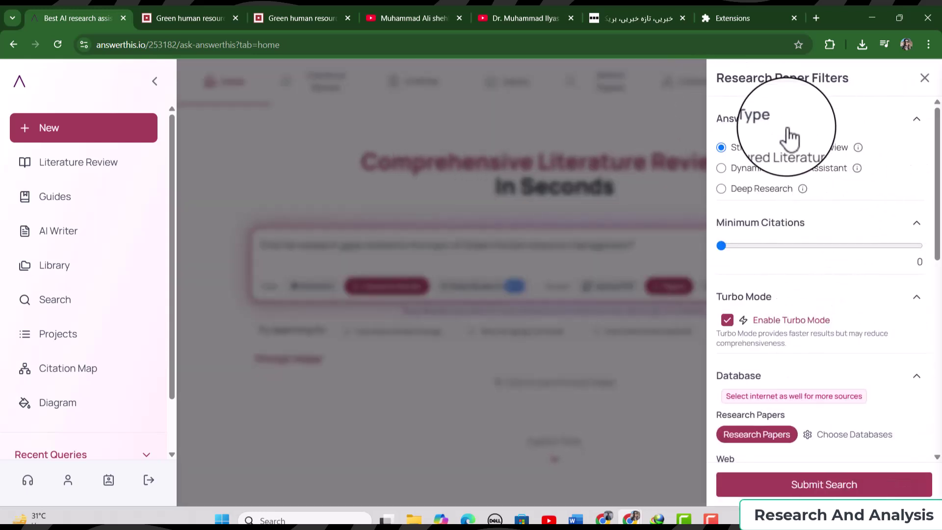
pyautogui.moveTo(762, 156)
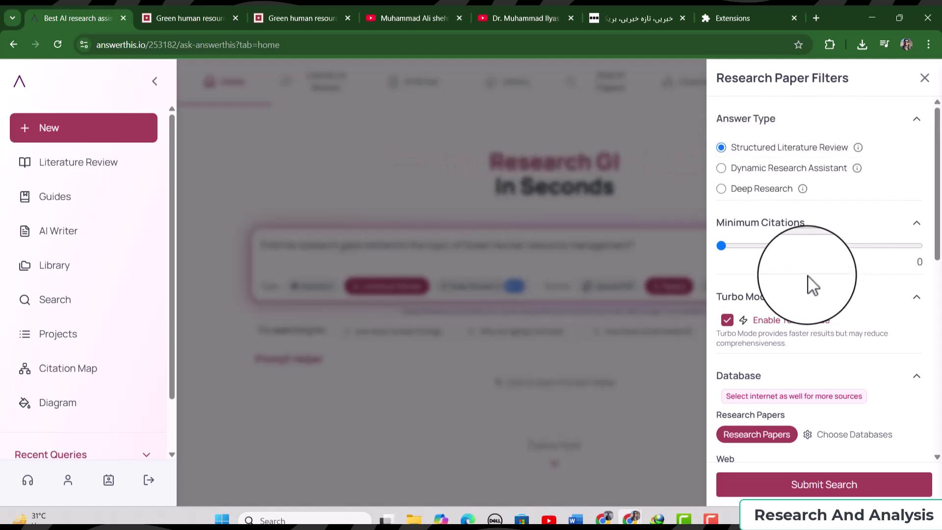
pyautogui.click(833, 247)
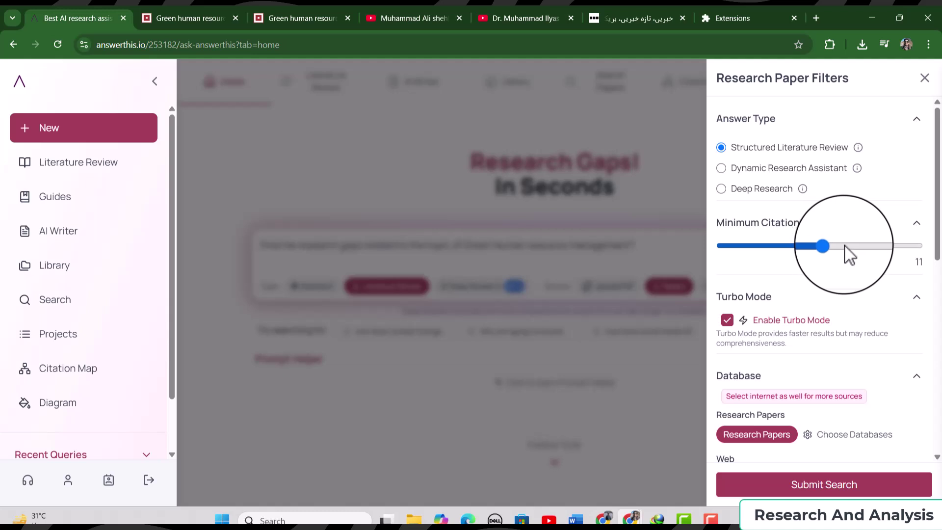
pyautogui.moveTo(850, 256); pyautogui.dragTo(869, 255)
pyautogui.scroll(-2, 806, 314)
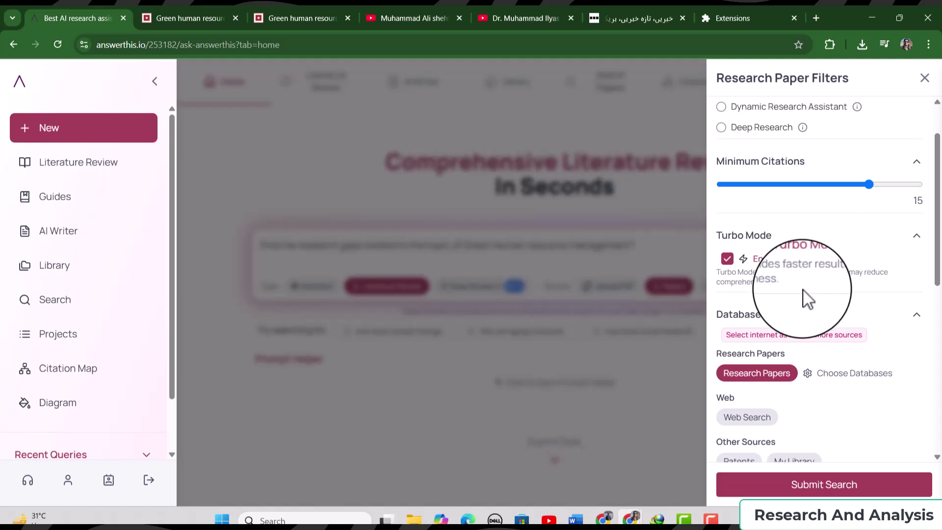
pyautogui.click(728, 259)
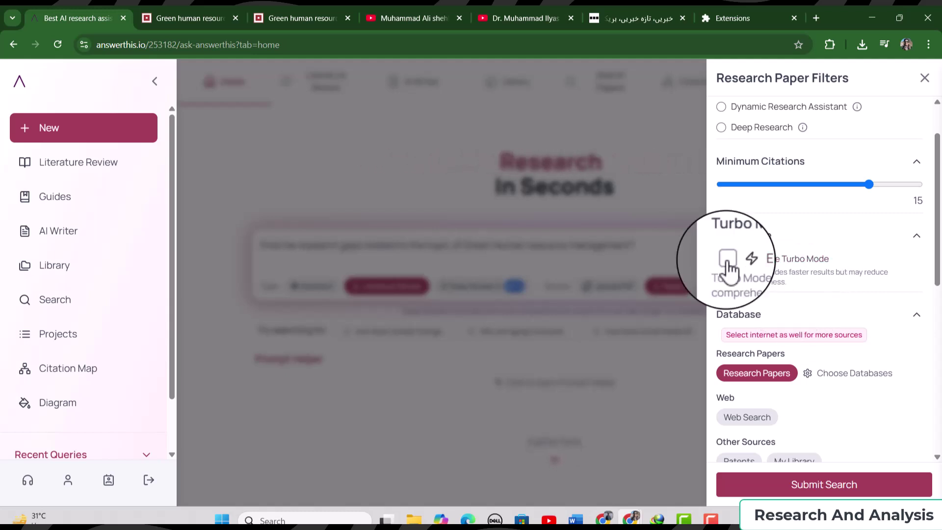
# - Keep Research Papers selected as the database and expand its list of individual paper sources
pyautogui.scroll(-1, 780, 282)
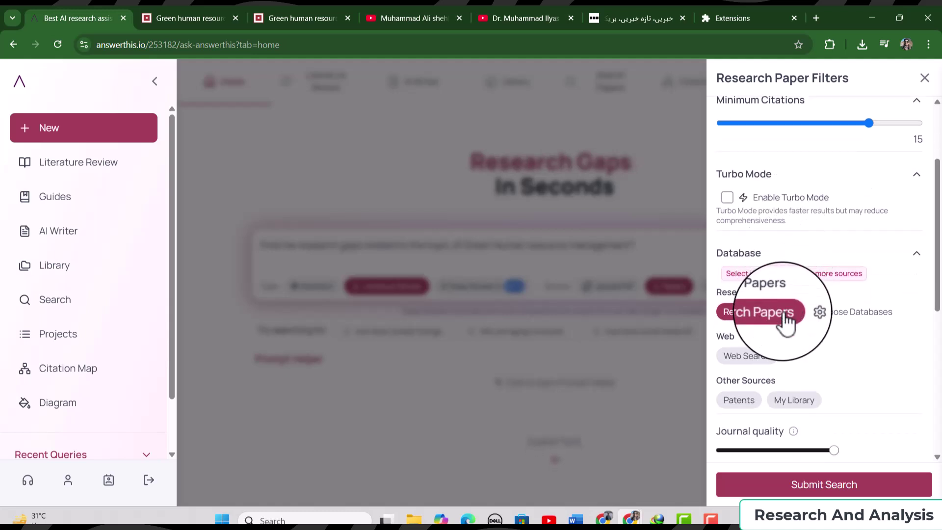
pyautogui.scroll(-1, 785, 319)
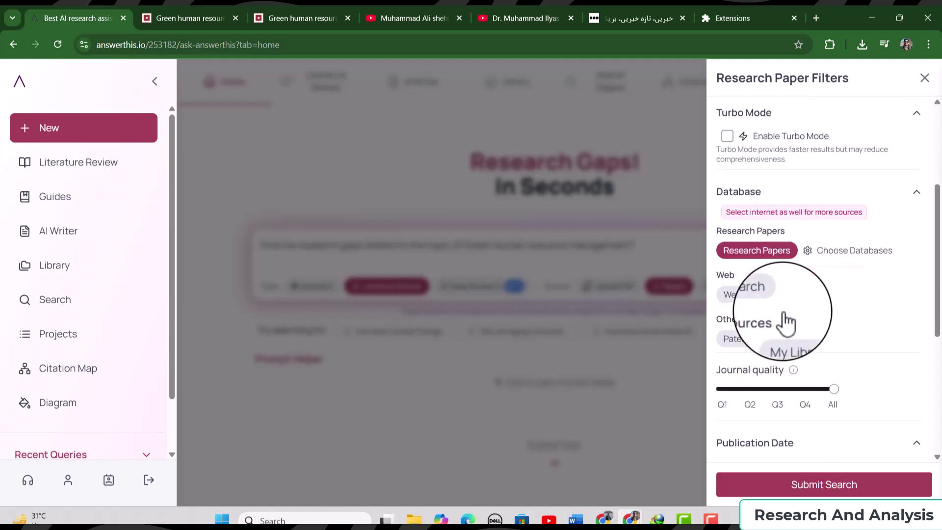
pyautogui.click(766, 256)
pyautogui.click(766, 256)
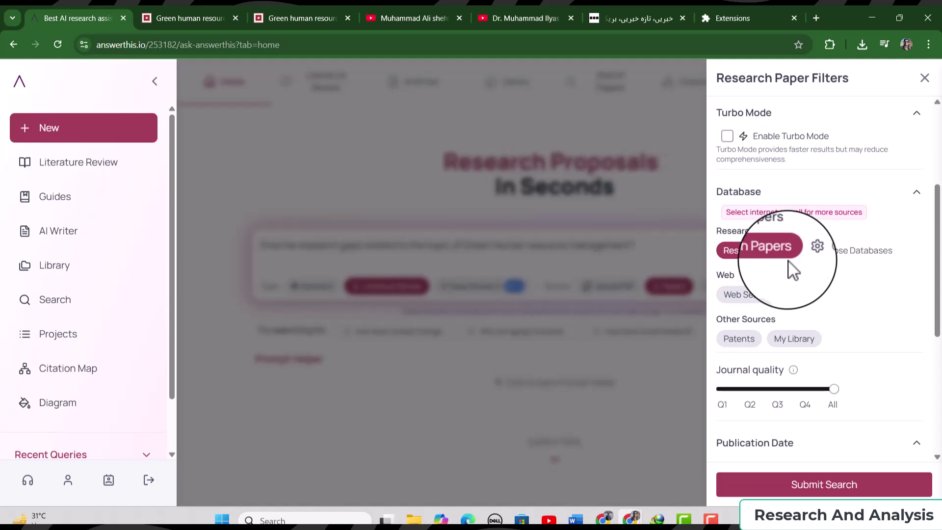
pyautogui.scroll(1, 824, 285)
pyautogui.click(859, 309)
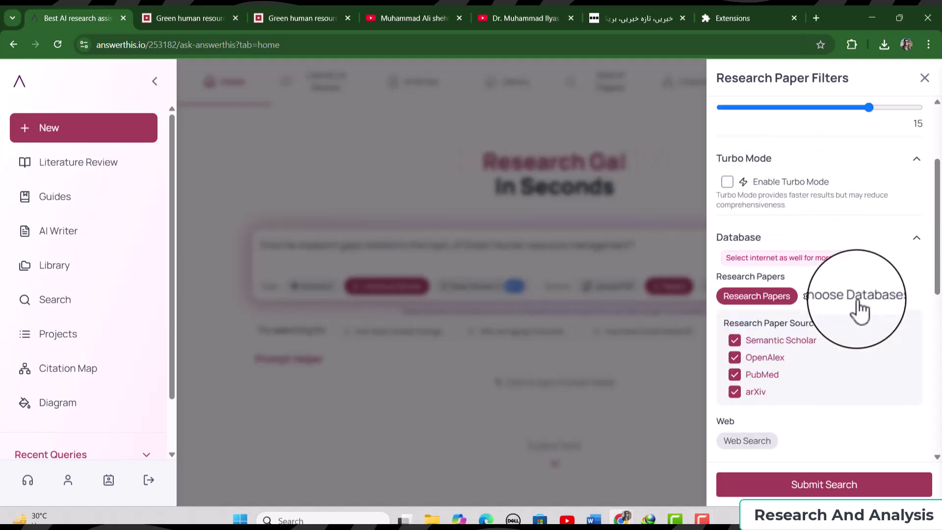
# - Limit the Publication Date filter to a start date of 01/01/2020 and an end date of 13/04/2025
pyautogui.scroll(-3, 791, 353)
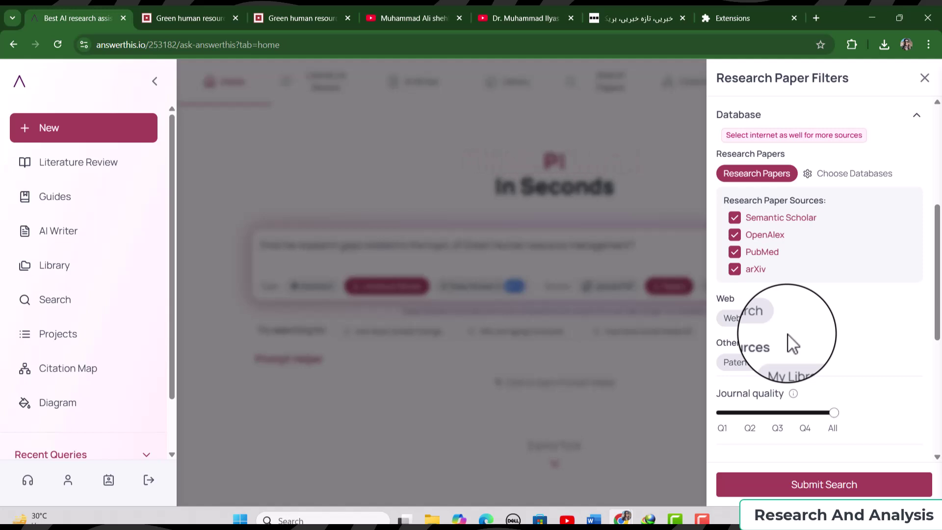
pyautogui.scroll(-1, 851, 326)
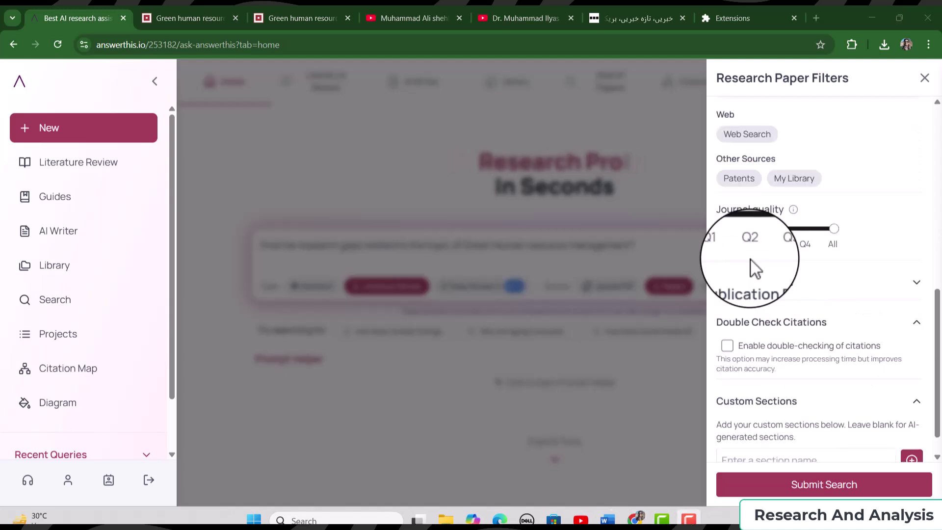
pyautogui.click(917, 284)
pyautogui.click(913, 324)
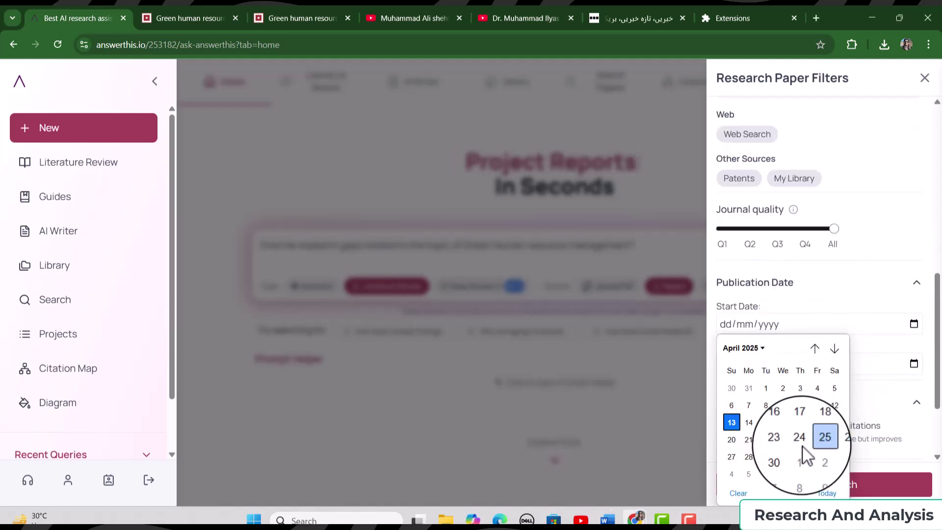
pyautogui.click(764, 348)
pyautogui.scroll(5, 780, 441)
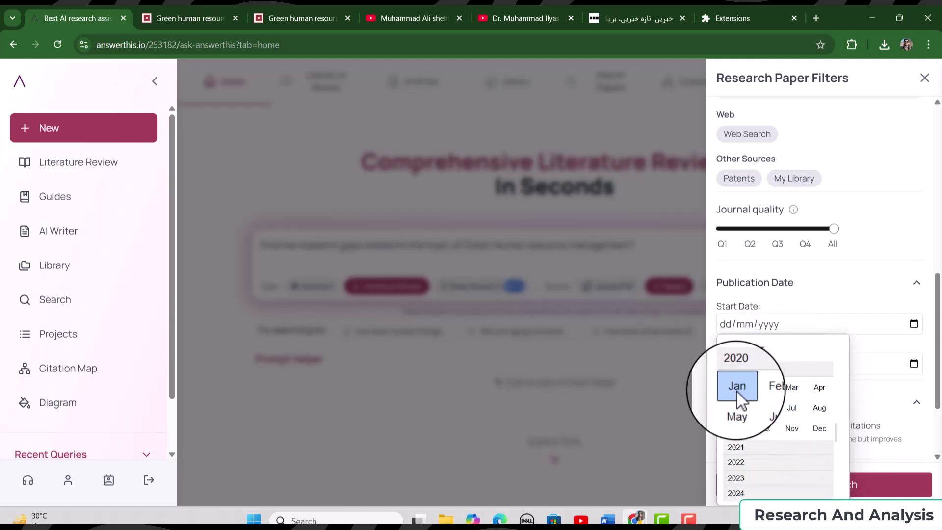
pyautogui.click(737, 391)
pyautogui.click(782, 387)
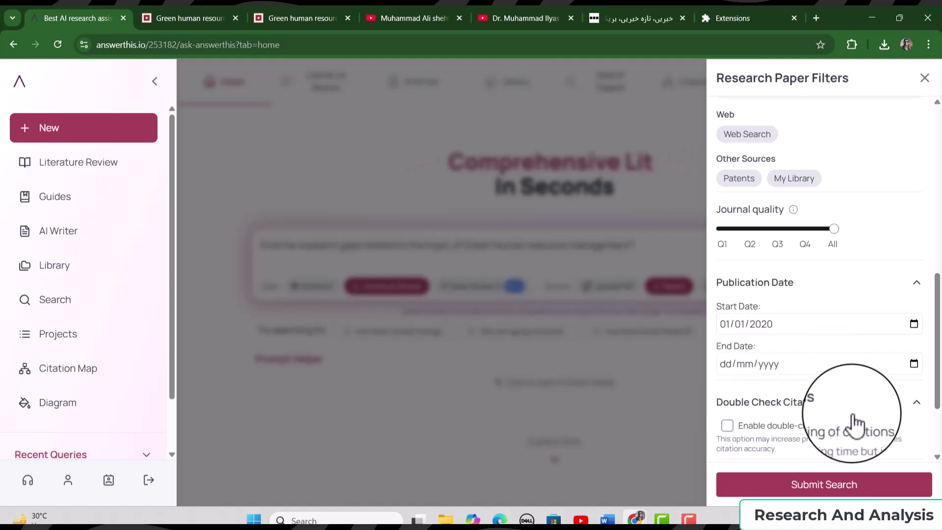
pyautogui.click(914, 364)
pyautogui.click(829, 341)
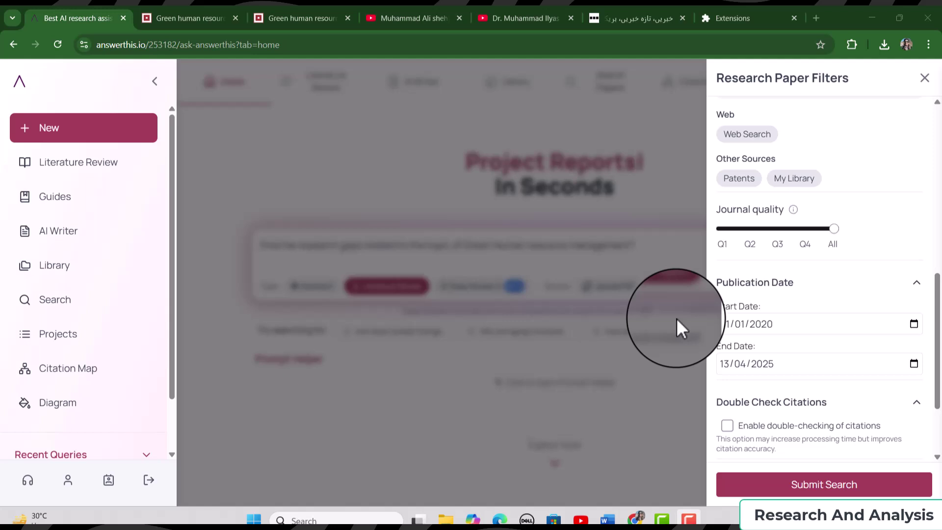
# - Enable double-checking of citations and submit the filtered search
pyautogui.scroll(-1, 727, 425)
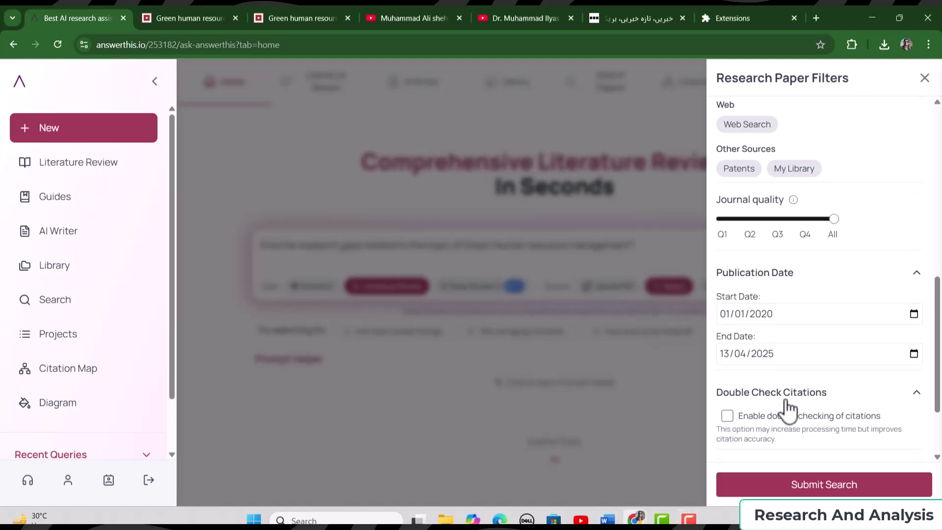
pyautogui.click(728, 417)
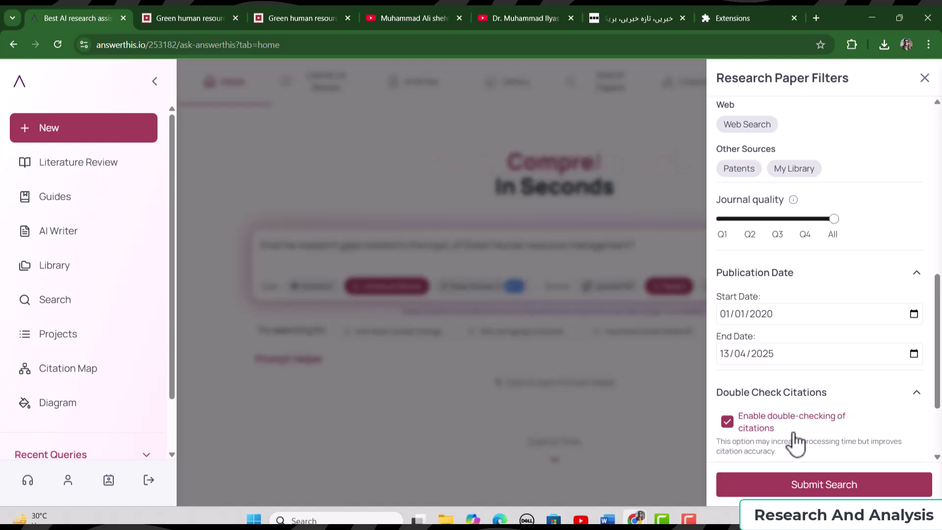
pyautogui.click(812, 488)
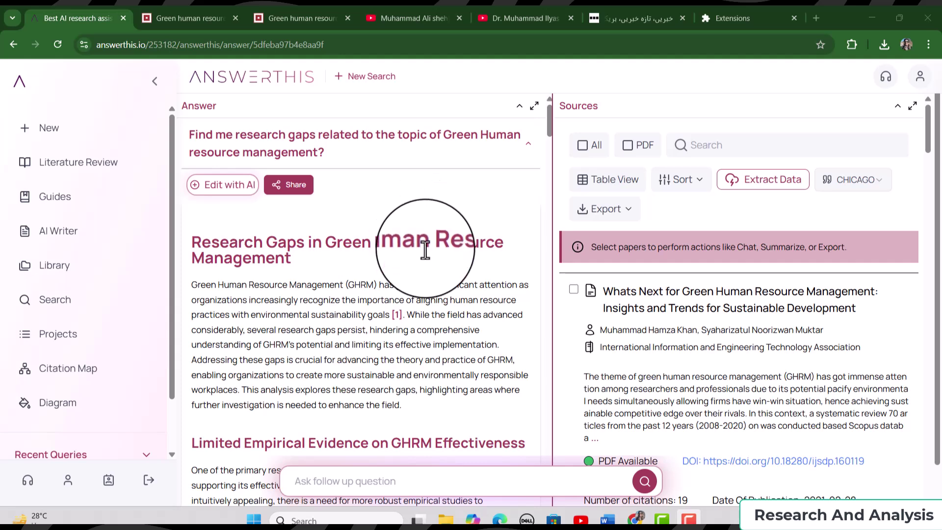
# - Read through the generated answer on Green HRM research gaps, from the empirical evidence section to the numbered reference list
pyautogui.scroll(-5, 364, 295)
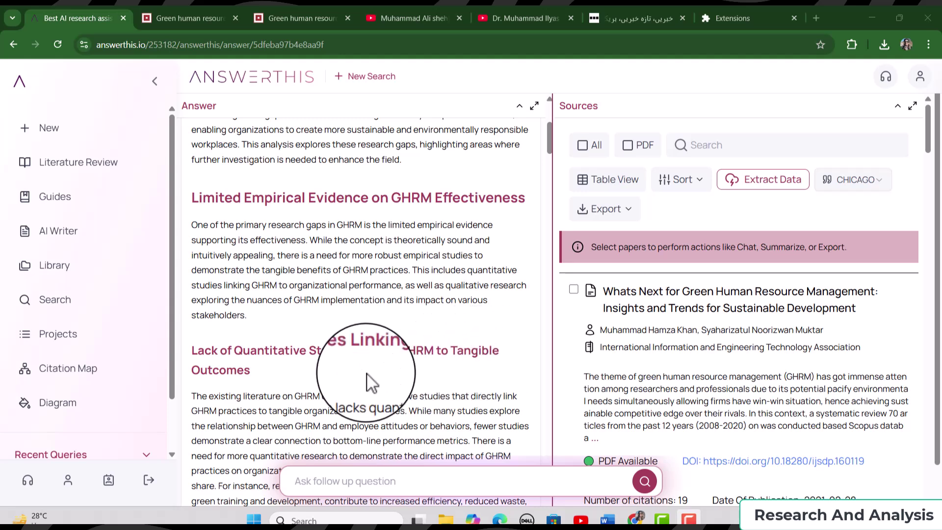
pyautogui.scroll(-4, 367, 375)
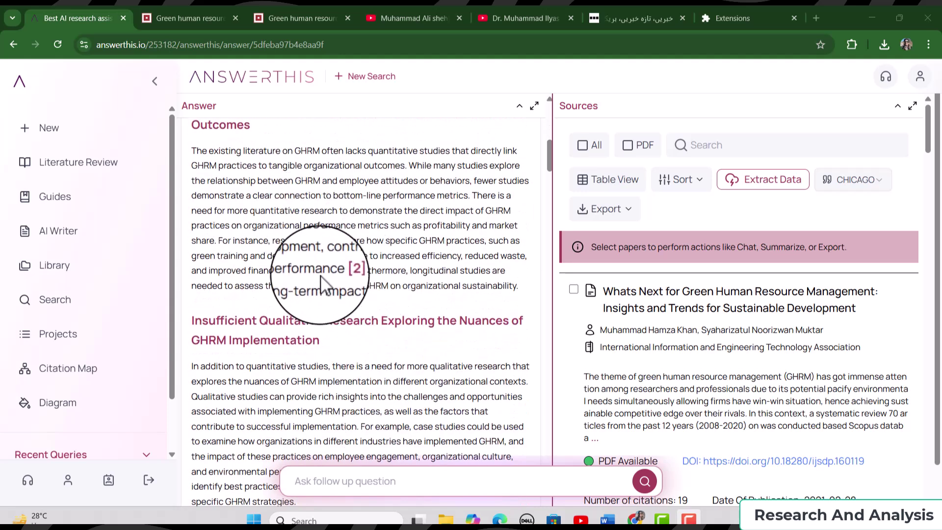
pyautogui.scroll(-5, 349, 320)
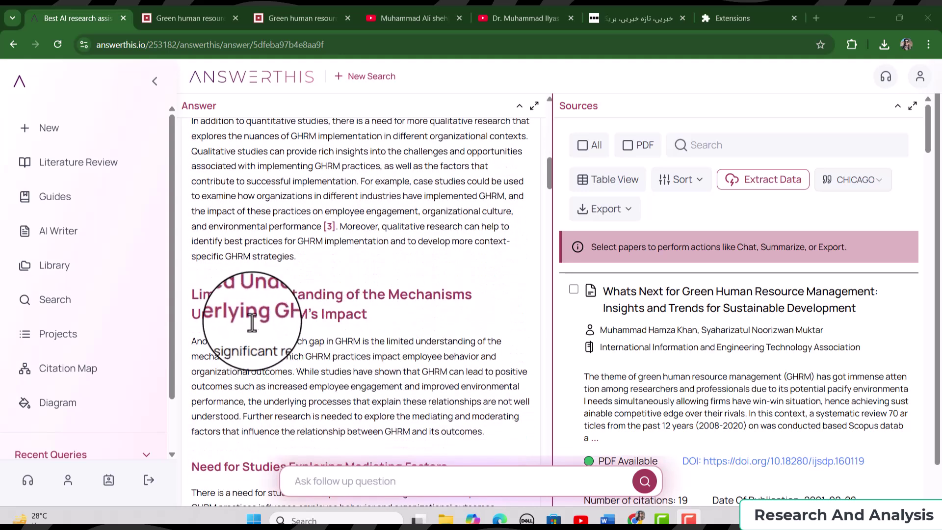
pyautogui.scroll(-1, 255, 328)
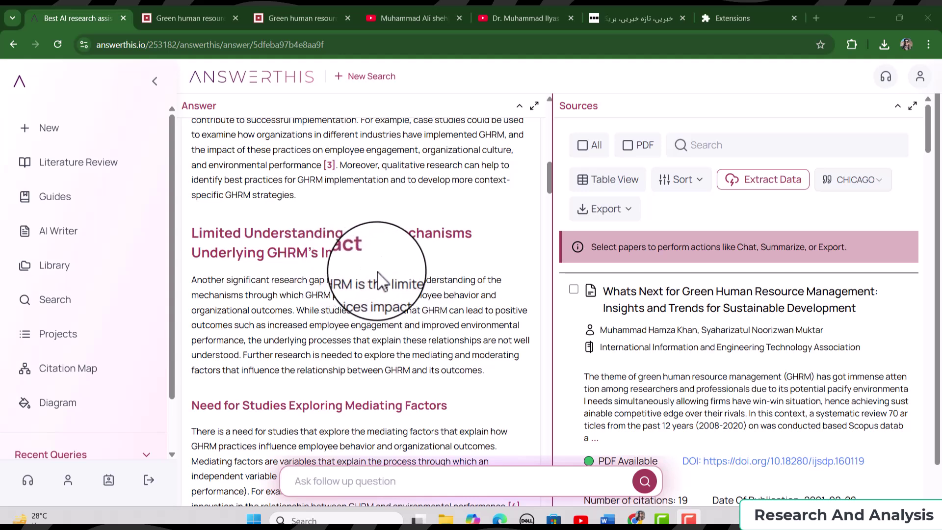
pyautogui.scroll(-3, 378, 282)
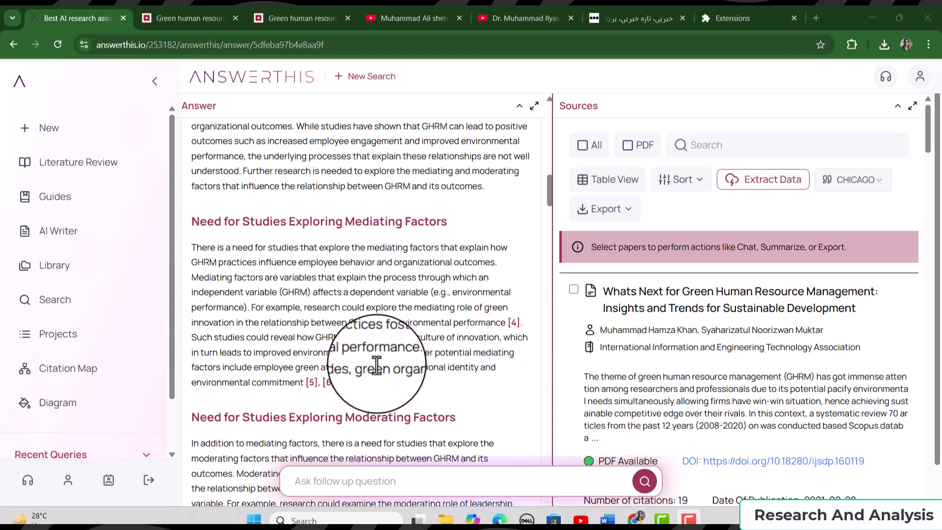
pyautogui.scroll(-4, 394, 388)
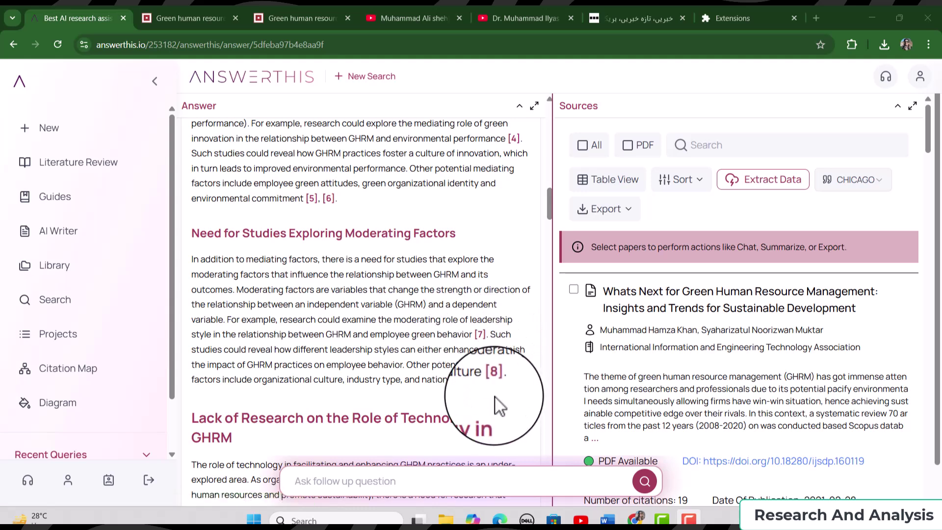
pyautogui.scroll(-2, 495, 396)
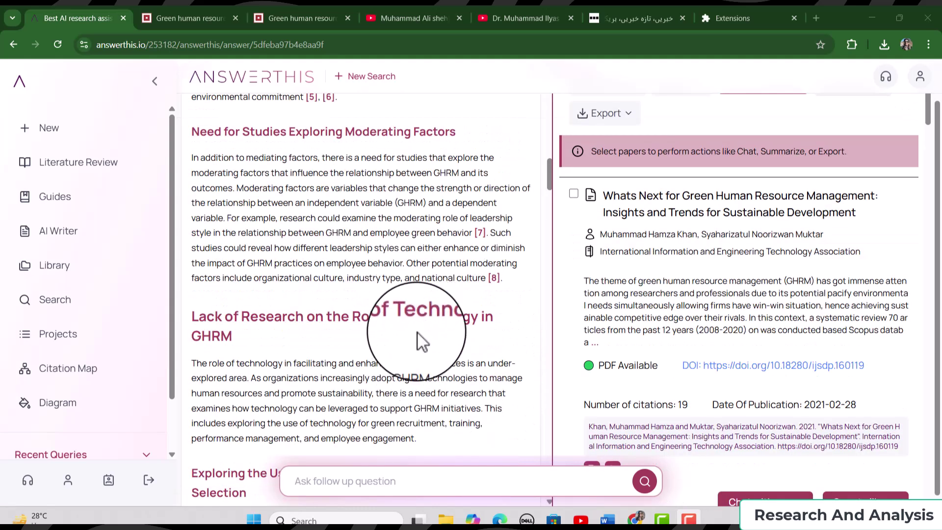
pyautogui.scroll(-4, 422, 344)
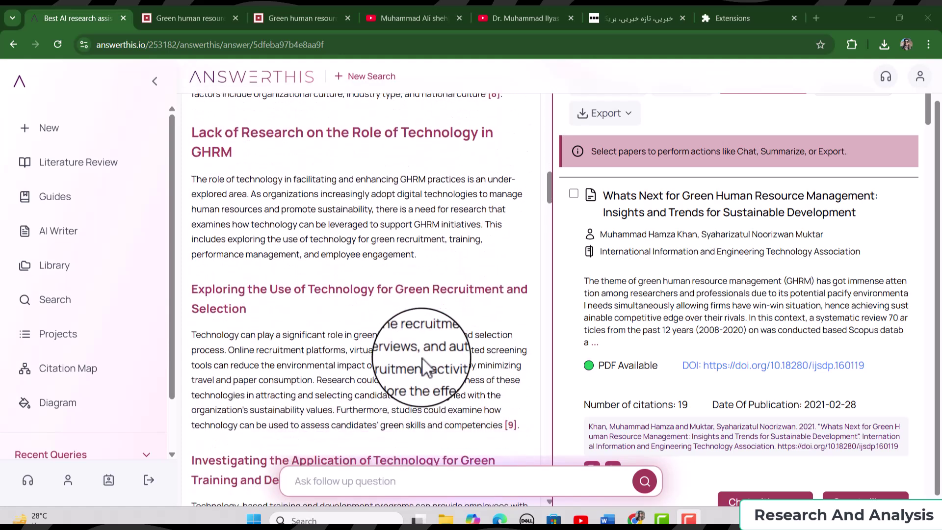
pyautogui.scroll(-2, 445, 333)
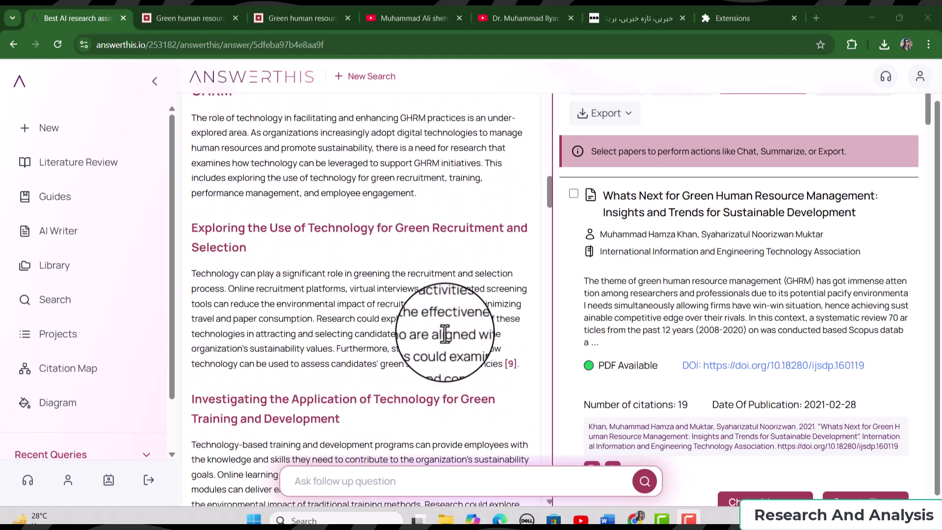
pyautogui.scroll(-2, 445, 406)
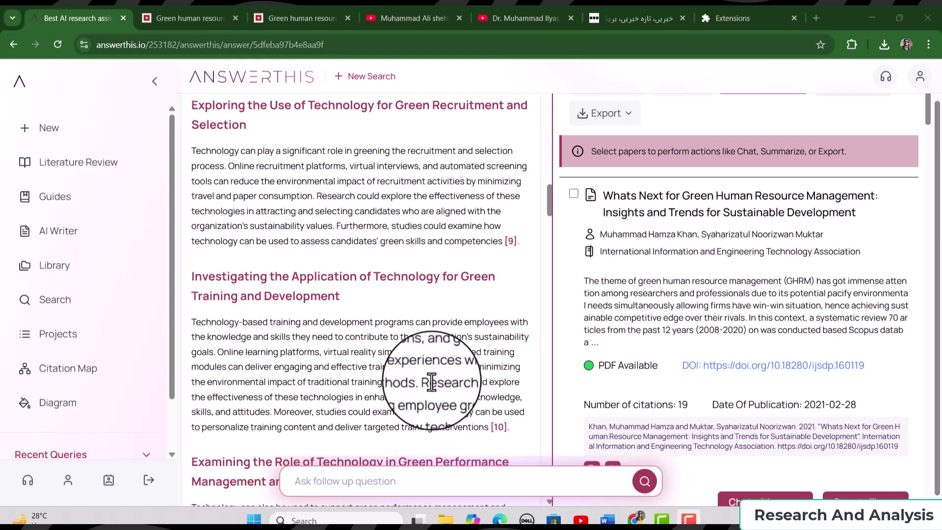
pyautogui.scroll(-2, 442, 393)
pyautogui.scroll(-3, 456, 354)
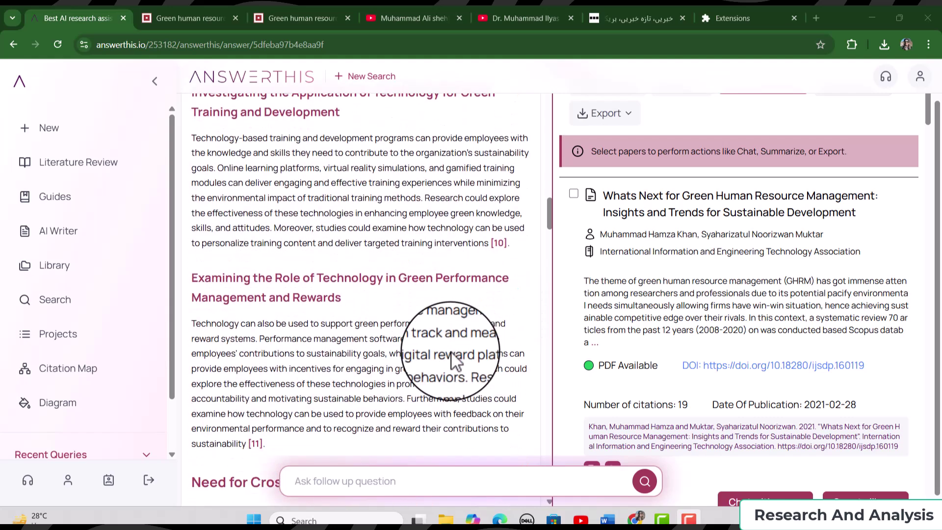
pyautogui.scroll(-2, 367, 372)
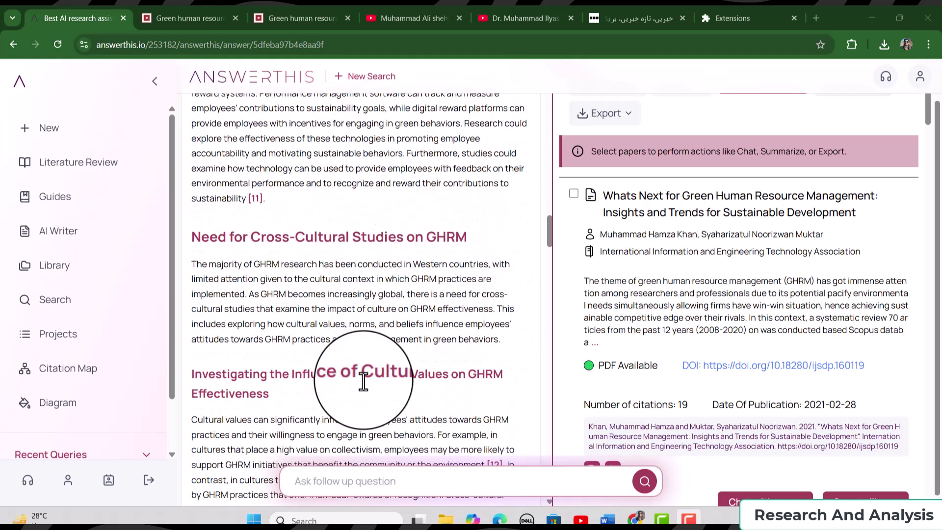
pyautogui.scroll(6, 344, 294)
pyautogui.scroll(-12, 315, 295)
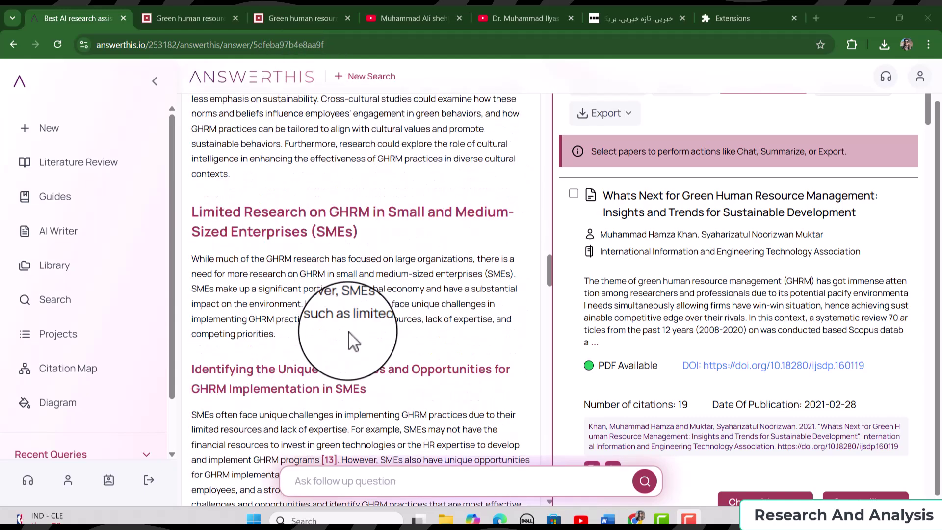
pyautogui.scroll(-20, 351, 343)
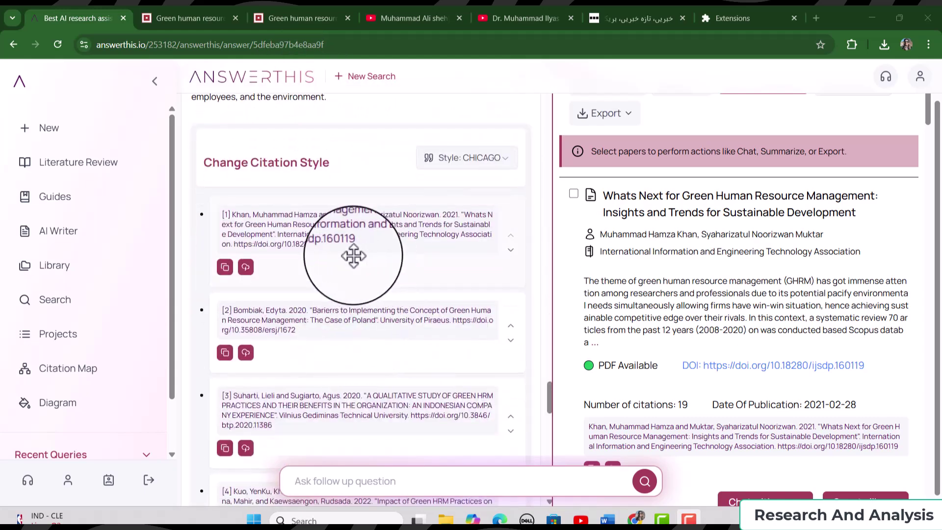
pyautogui.scroll(-9, 375, 347)
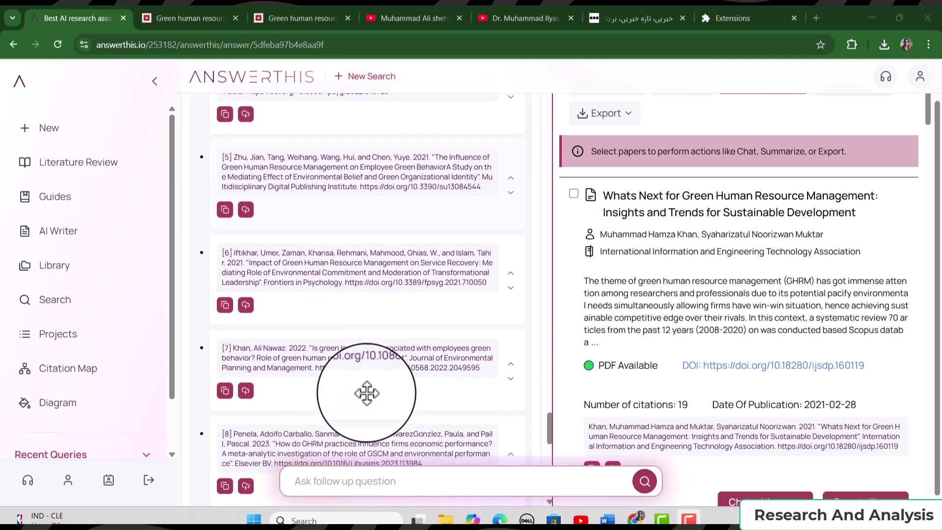
# - Return to the early sections of the answer and open the source papers behind in-text citations [2] and [3]
pyautogui.scroll(15, 368, 394)
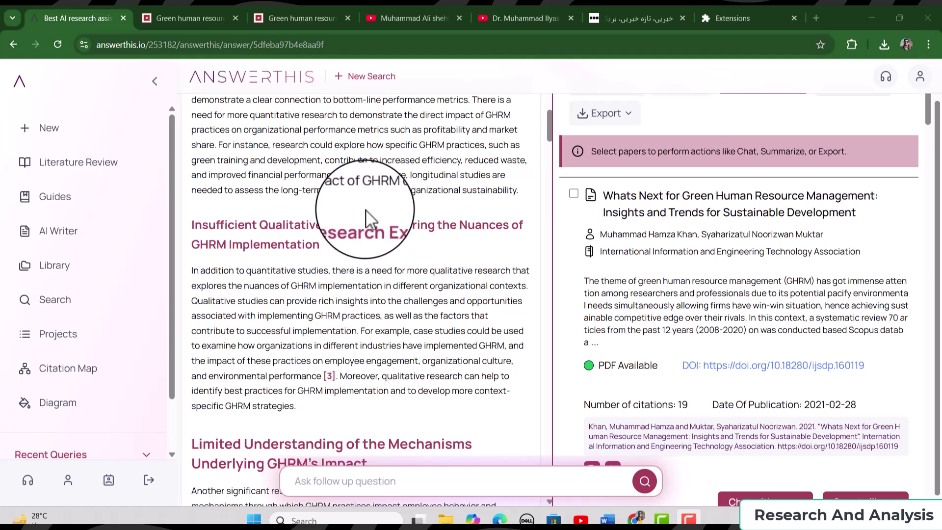
pyautogui.scroll(5, 314, 216)
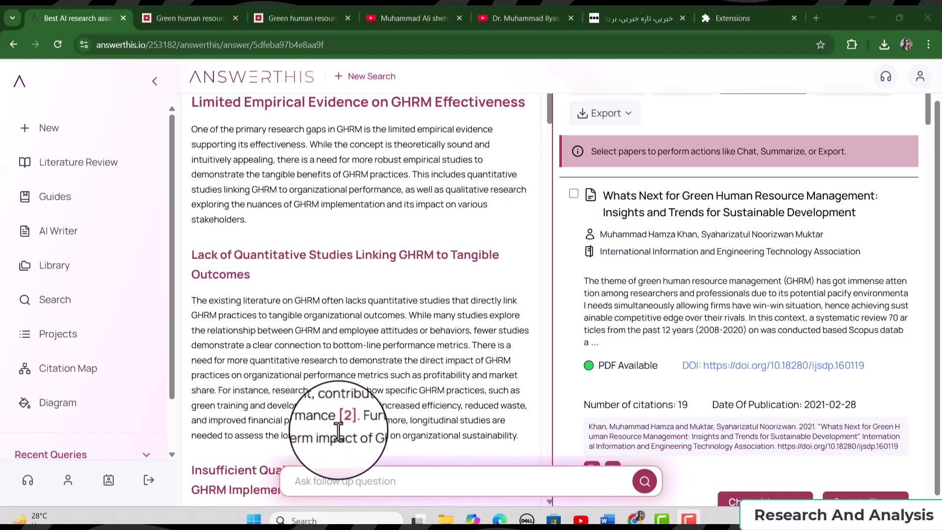
pyautogui.scroll(-2, 353, 383)
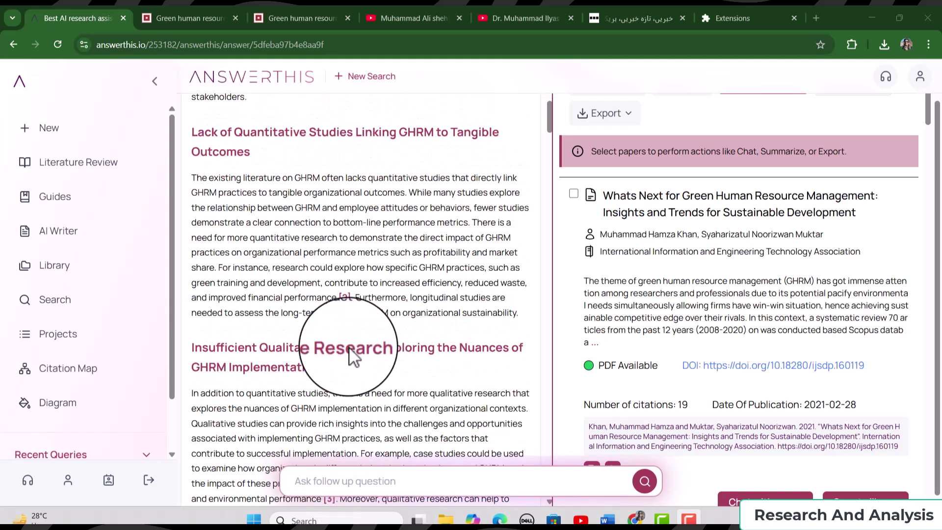
pyautogui.click(346, 299)
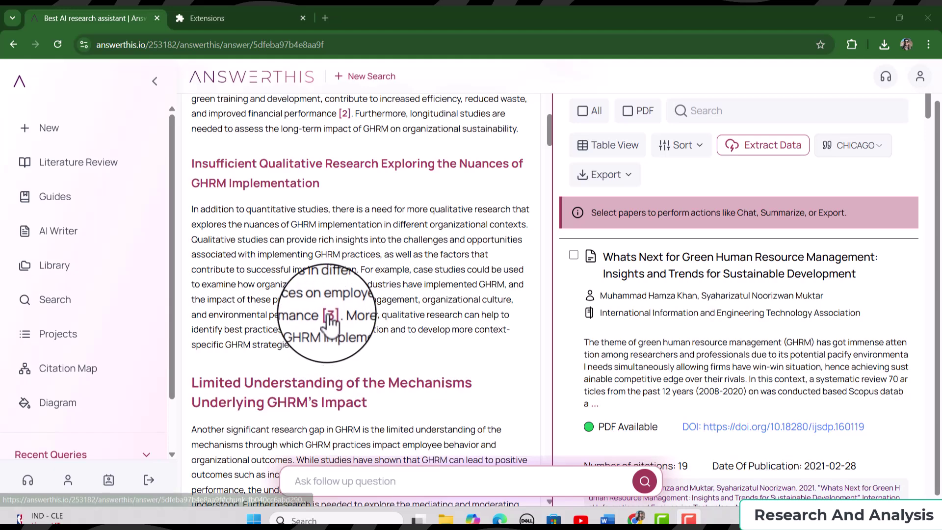
pyautogui.click(329, 315)
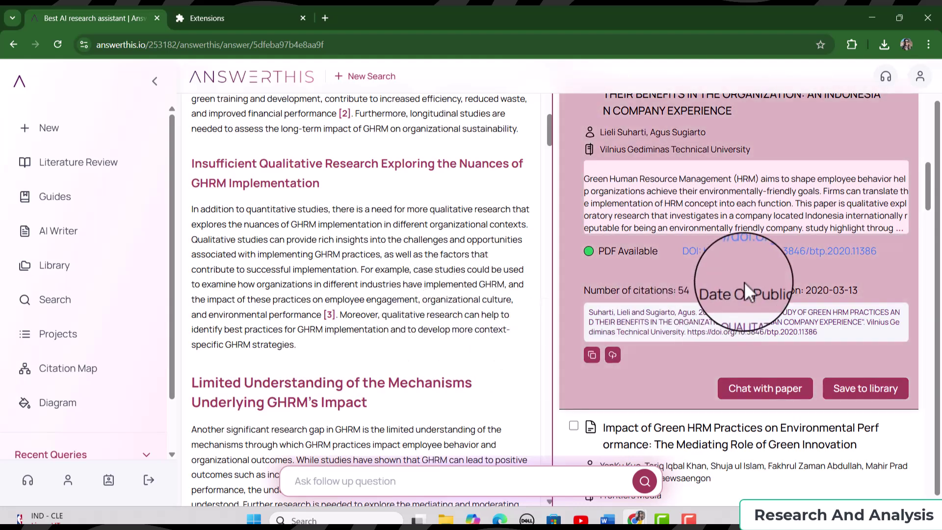
# - Save the Indonesian company Green HRM study and "Impact of Green HRM Practices on Environmental Performance" to the library
pyautogui.scroll(1, 752, 305)
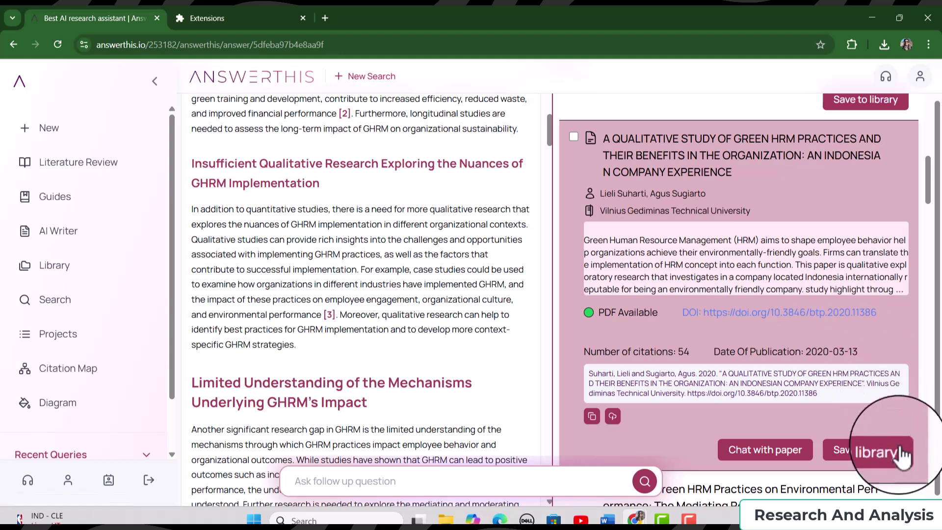
pyautogui.click(876, 451)
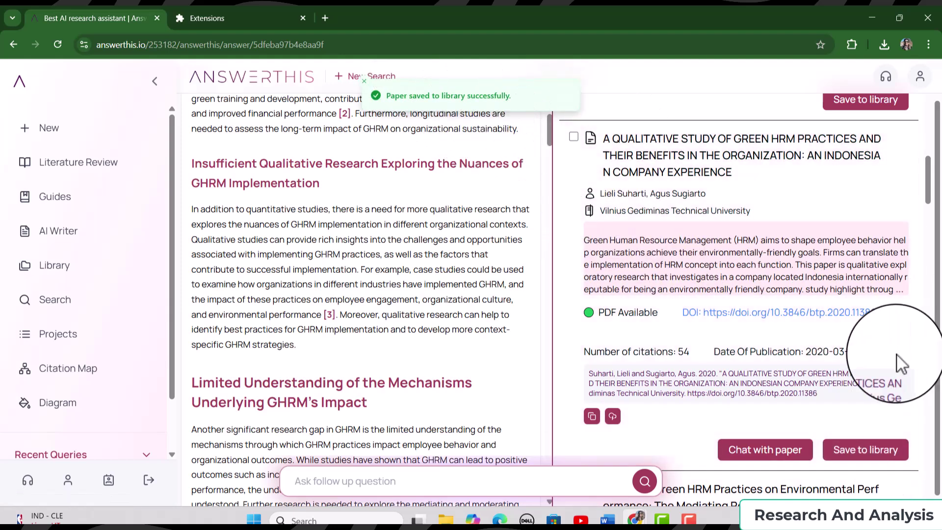
pyautogui.scroll(-6, 897, 355)
pyautogui.scroll(-3, 890, 386)
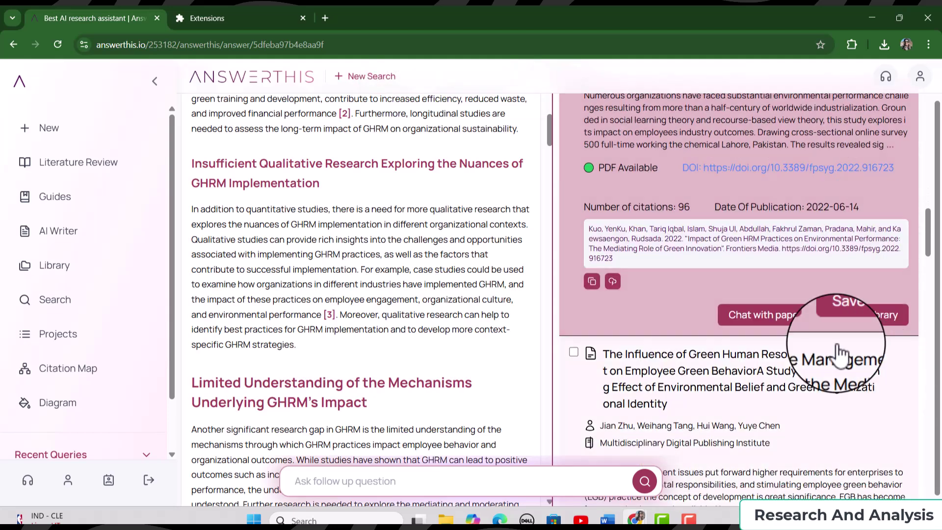
pyautogui.click(878, 327)
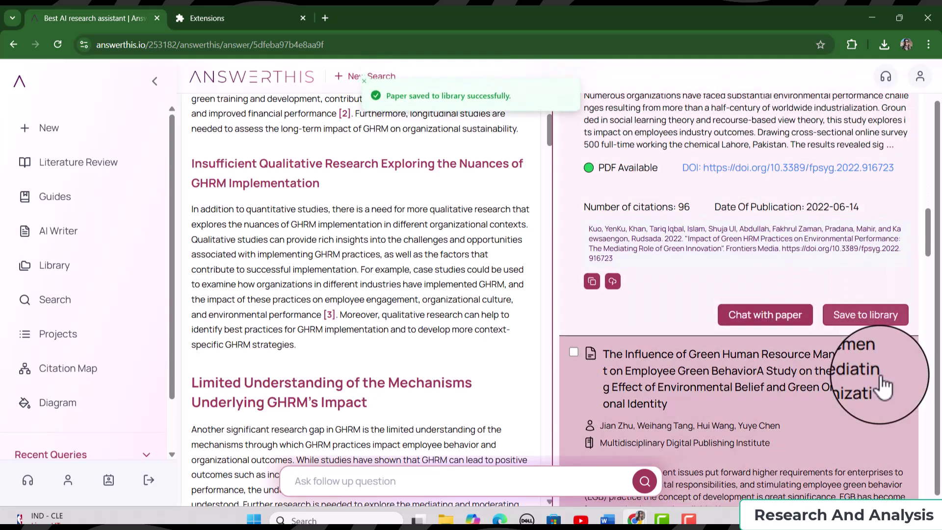
# - Start a chat with the PDF-available paper "Whats Next for Green Human Resource Management" and ask "What are major findings of this paper?"
pyautogui.scroll(-12, 883, 380)
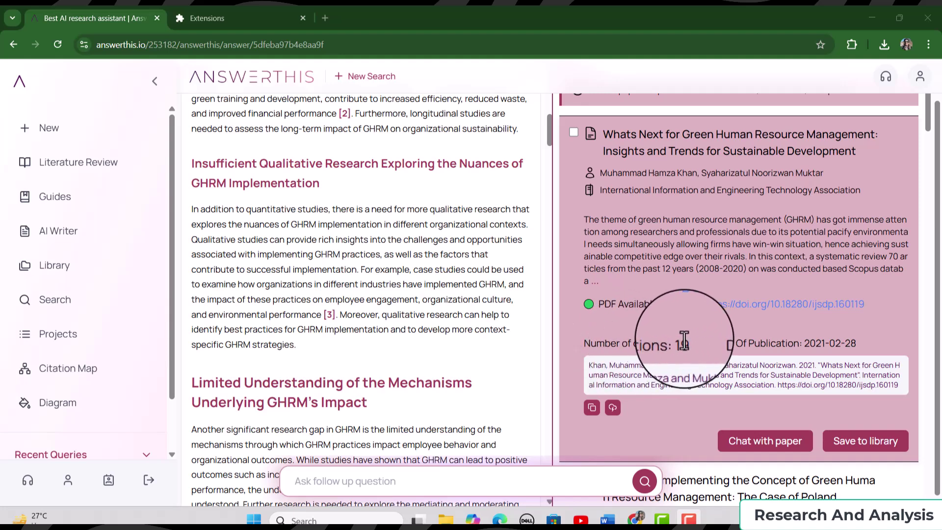
pyautogui.scroll(-3, 682, 339)
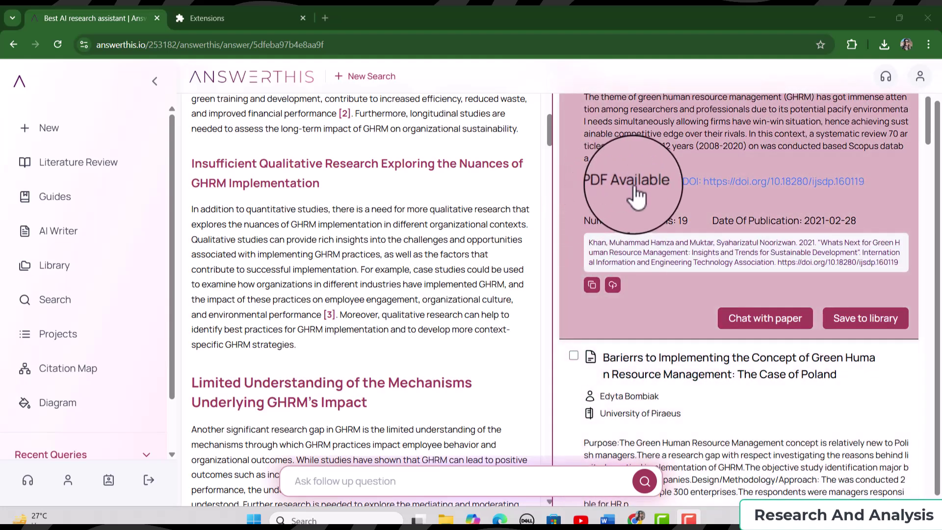
pyautogui.scroll(-4, 641, 221)
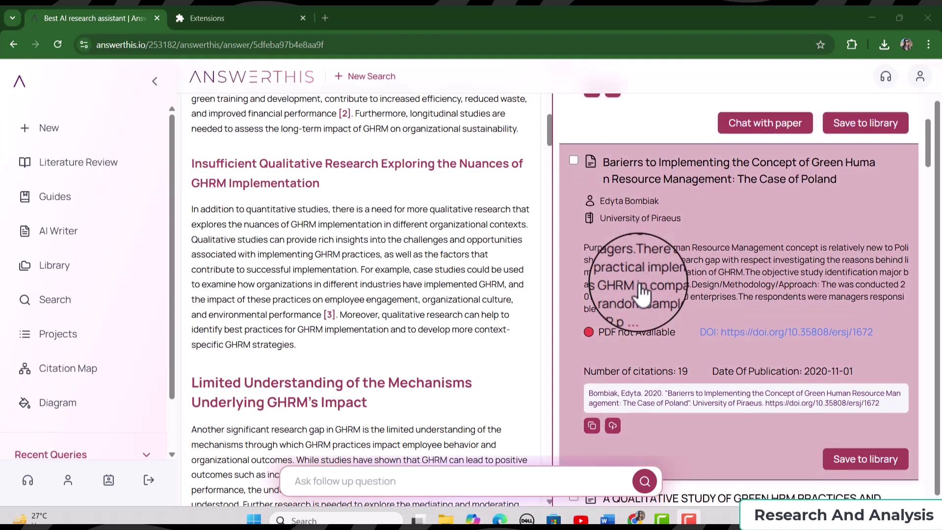
pyautogui.scroll(-1, 643, 292)
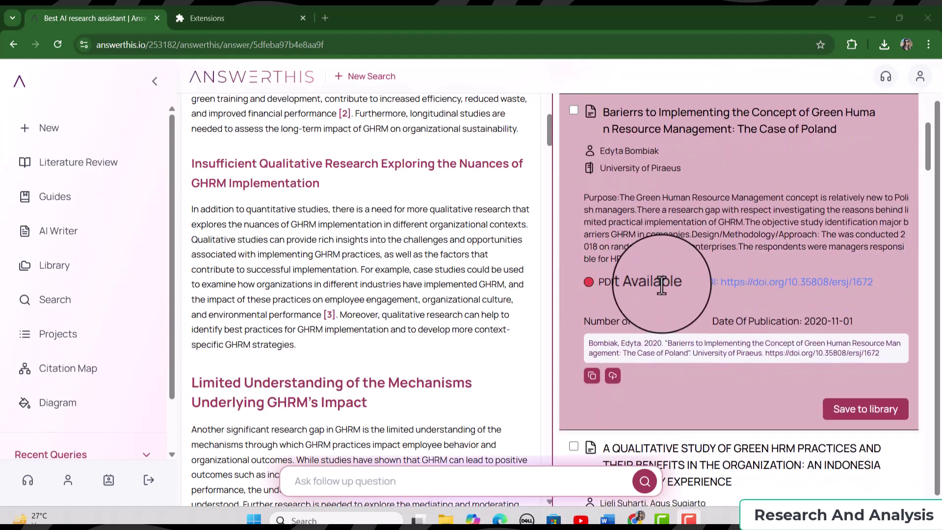
pyautogui.scroll(7, 661, 294)
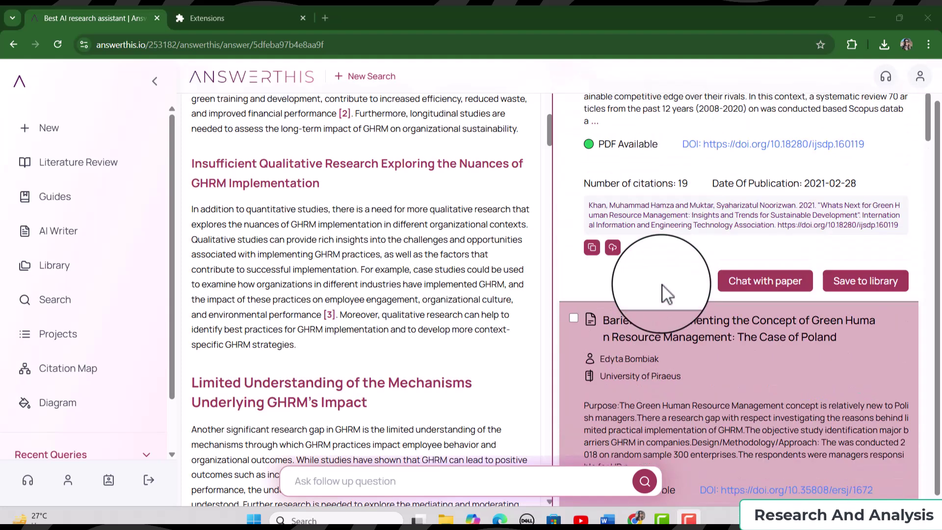
pyautogui.scroll(-1, 657, 318)
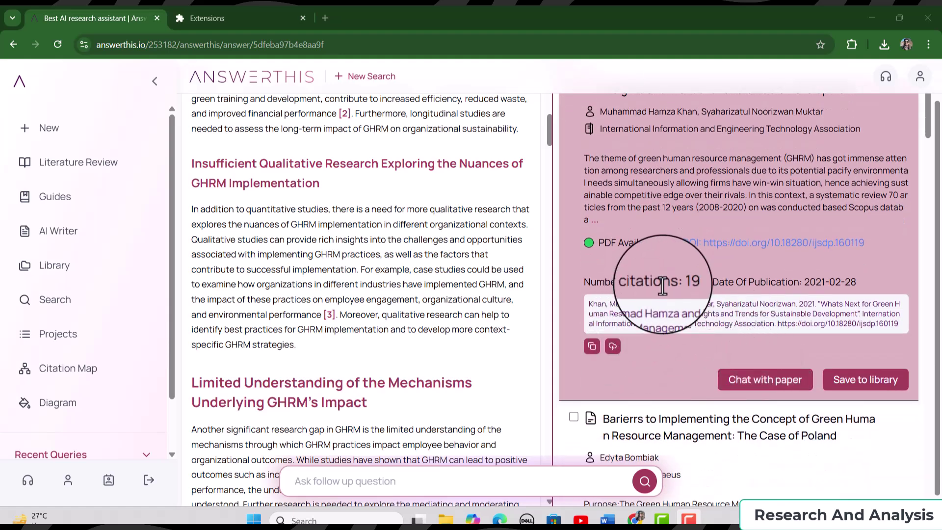
pyautogui.click(757, 388)
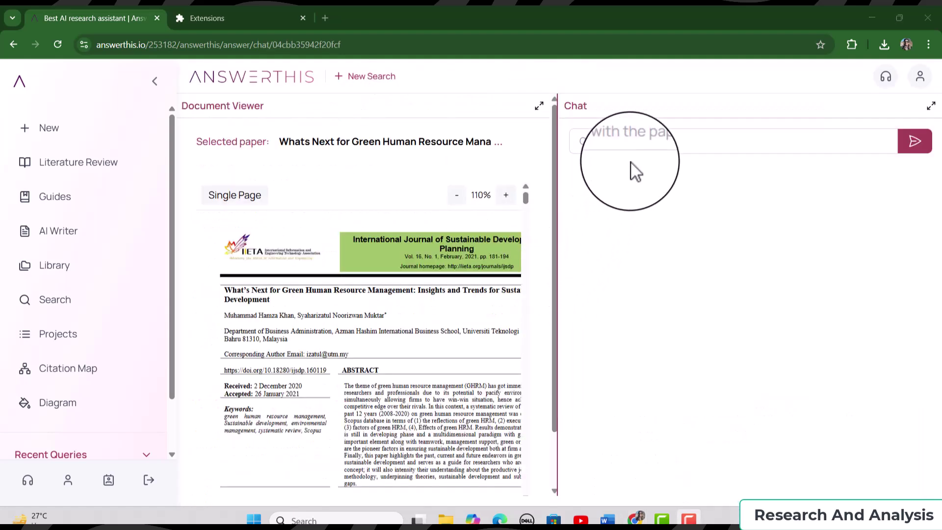
pyautogui.click(623, 144)
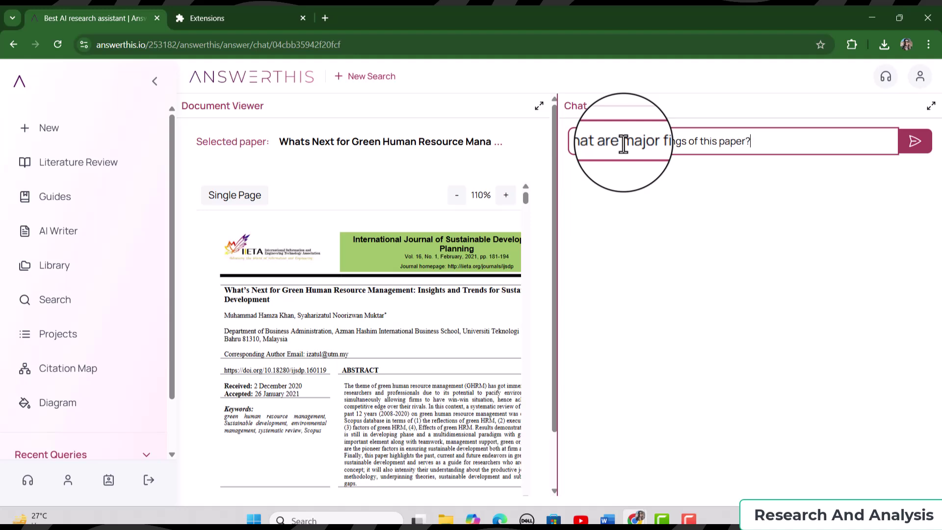
pyautogui.press('Return')
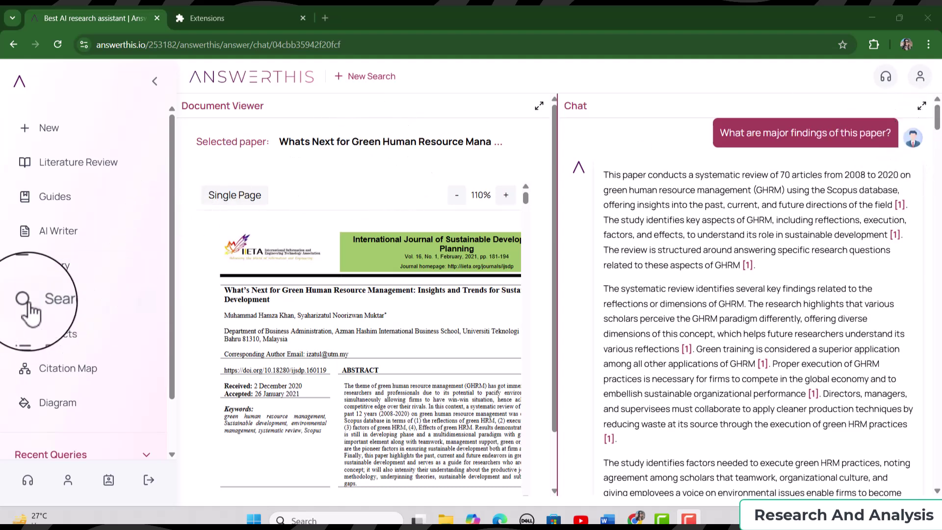
# - Open the library and view the editable details and PDF upload option of the paper on Green HRM barriers in Poland
pyautogui.click(37, 266)
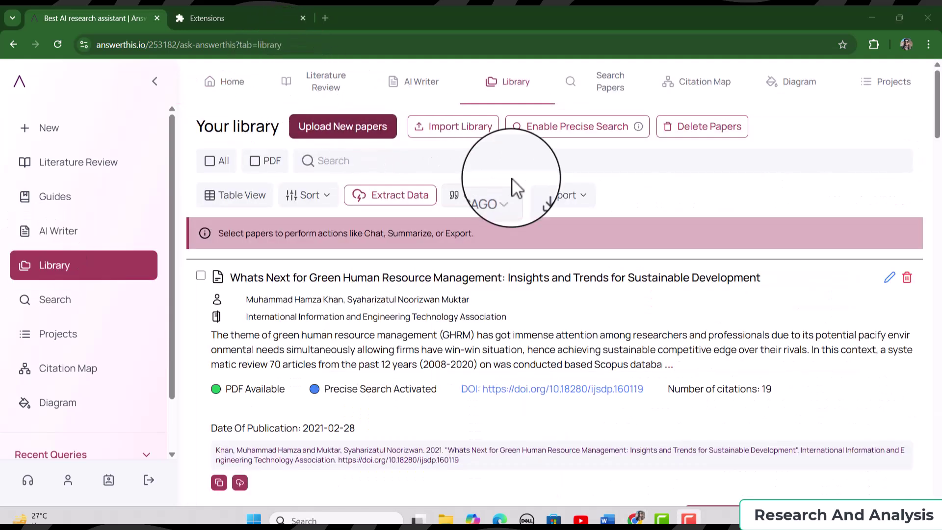
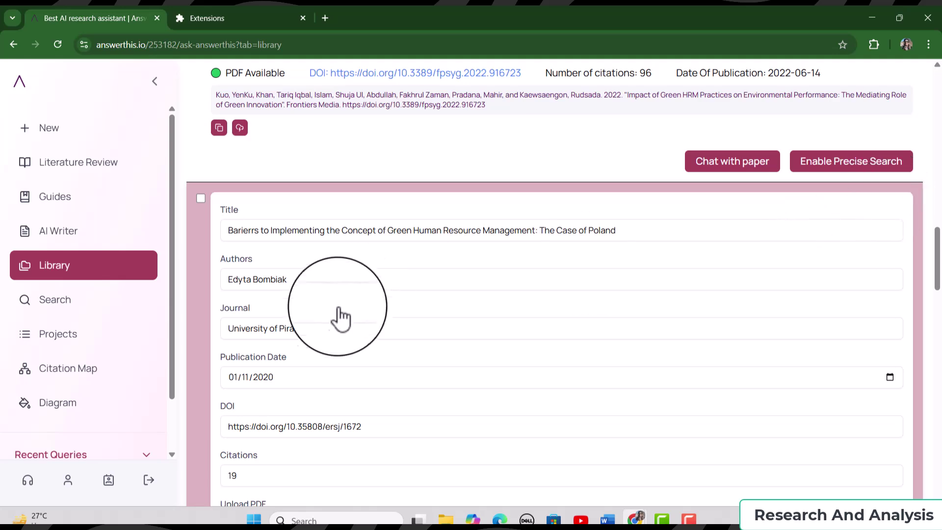
pyautogui.scroll(3, 589, 314)
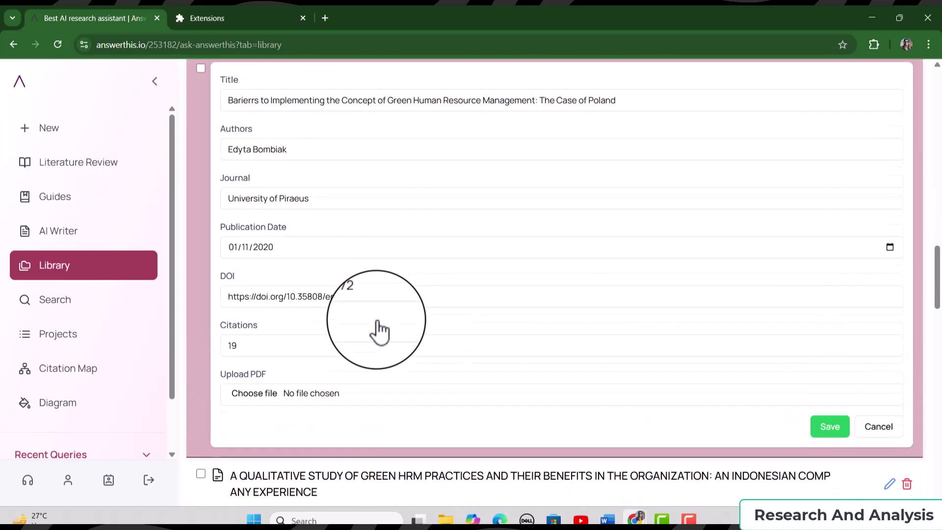
pyautogui.scroll(-1, 246, 354)
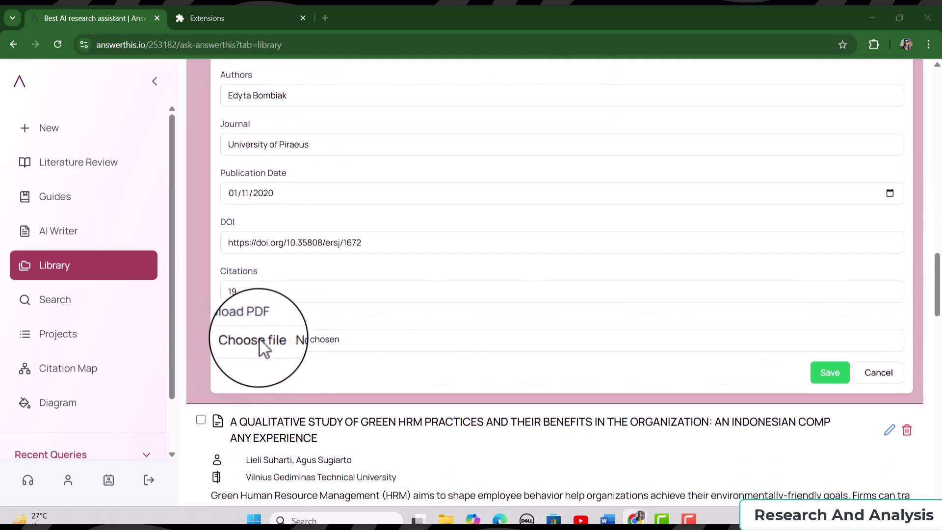
pyautogui.click(260, 343)
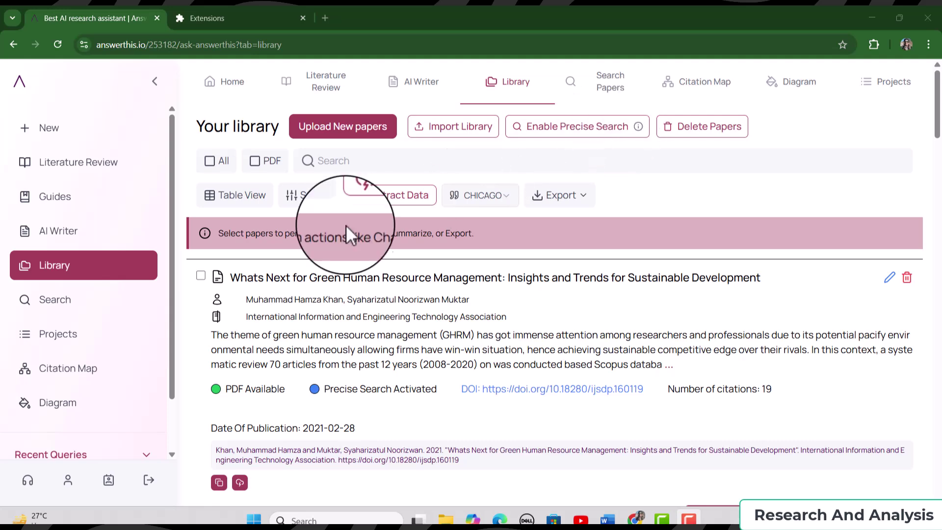
# - Extract Key Findings and Limitations from the library papers as two new data columns
pyautogui.click(417, 202)
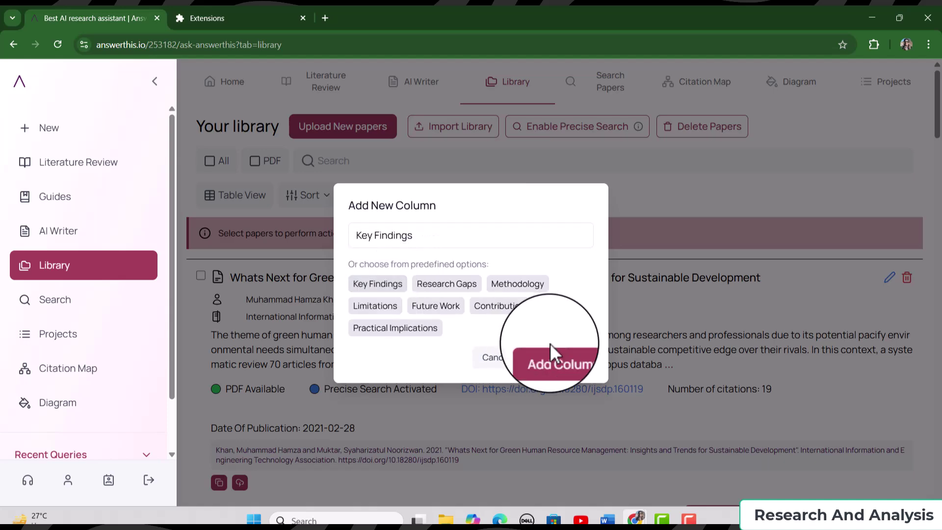
pyautogui.click(549, 366)
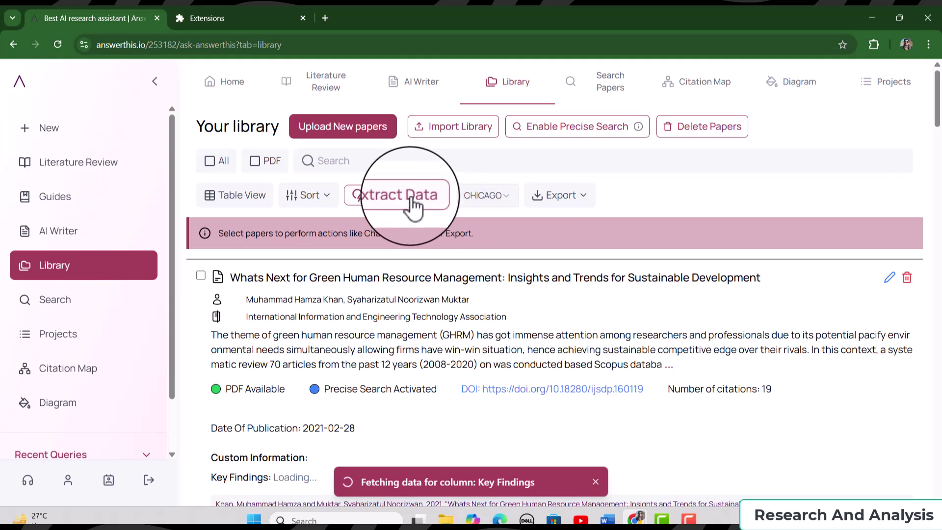
pyautogui.click(400, 199)
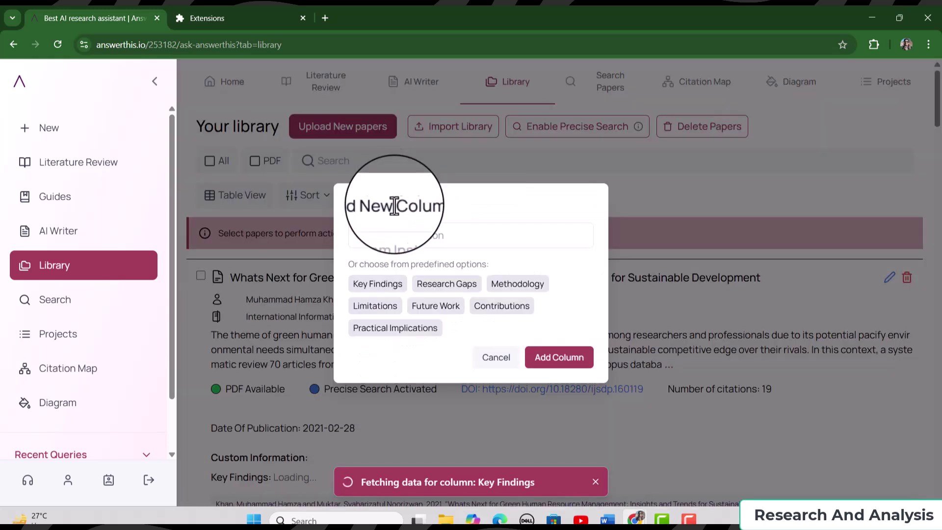
pyautogui.click(390, 309)
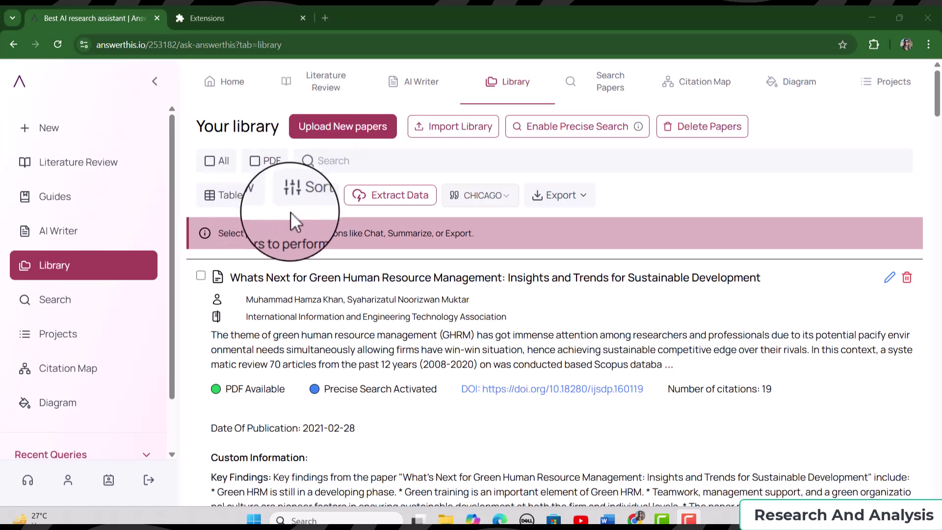
# - Switch the library to table view and look through the Key Findings and Limitations columns of the saved papers
pyautogui.click(242, 199)
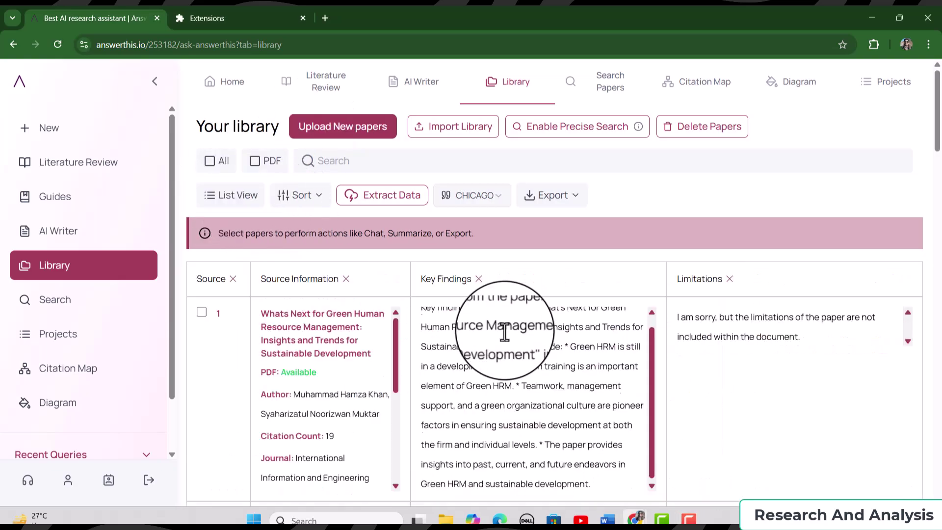
pyautogui.scroll(-10, 790, 338)
pyautogui.scroll(-5, 780, 349)
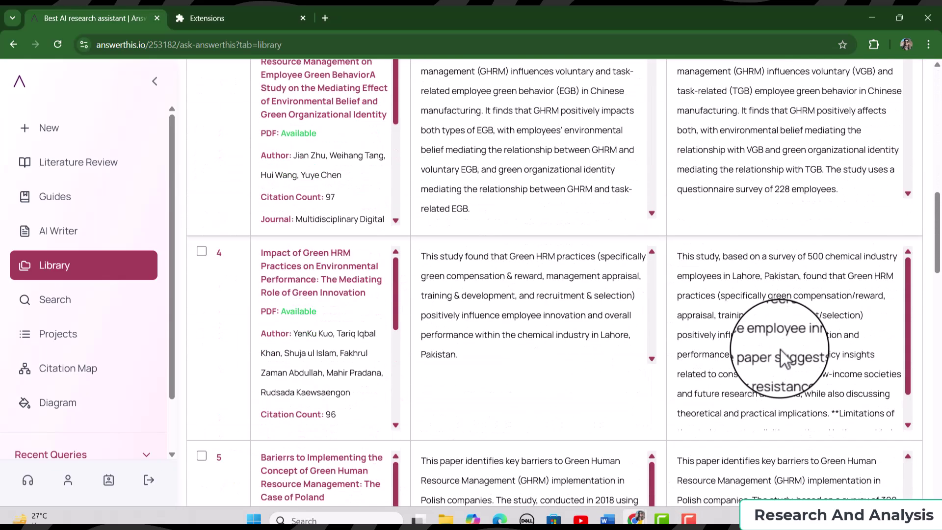
# - View the library's available export formats, including CSV and BibTeX
pyautogui.scroll(15, 781, 353)
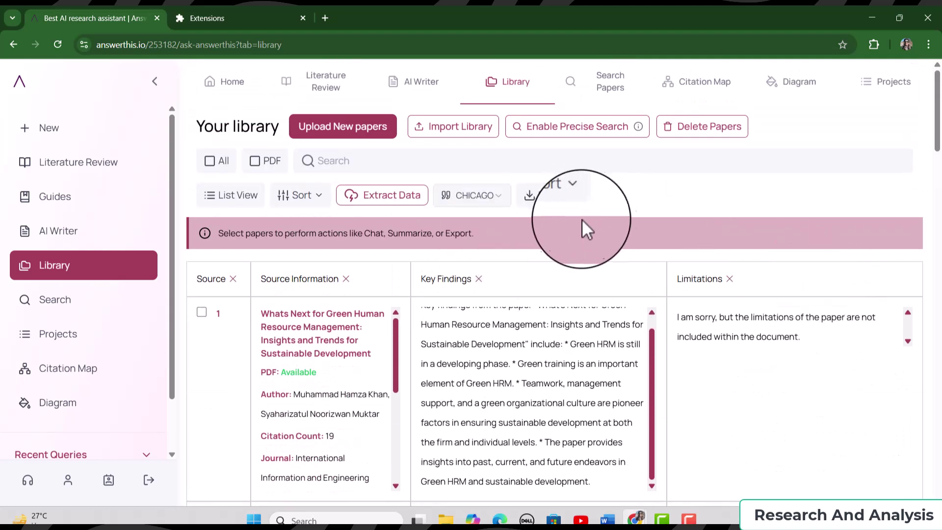
pyautogui.click(576, 195)
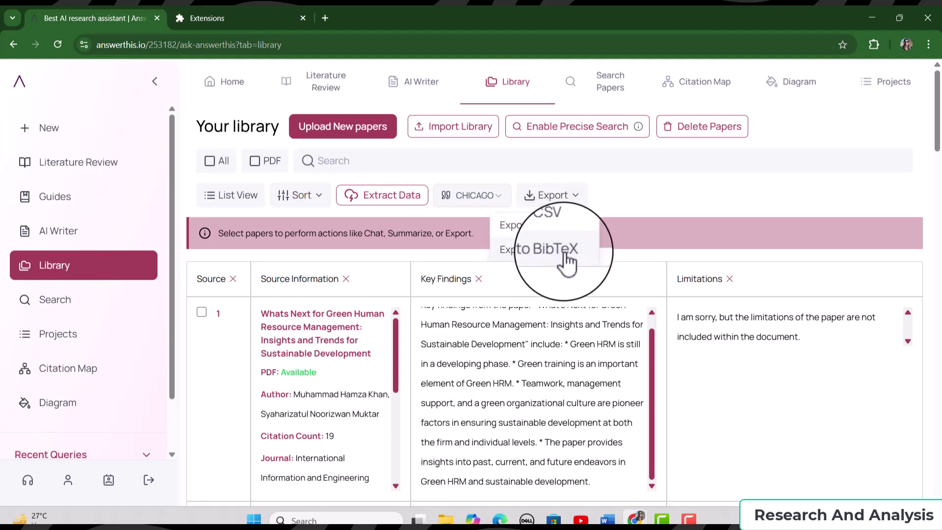
pyautogui.scroll(-10, 719, 316)
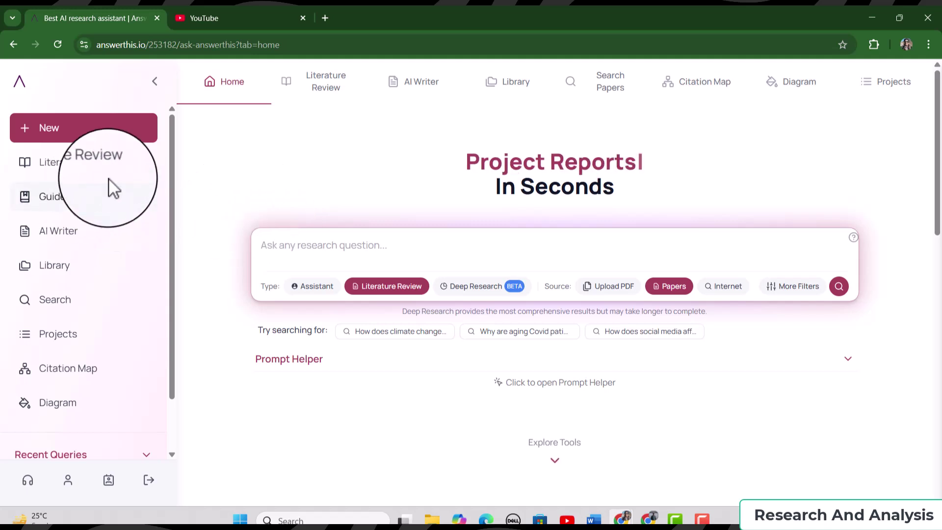
# - Start a literature review asking "How does Green Human Resource Management influence employee engagement, and to what extent is this relationship mediated by organizational identification?"
pyautogui.click(68, 168)
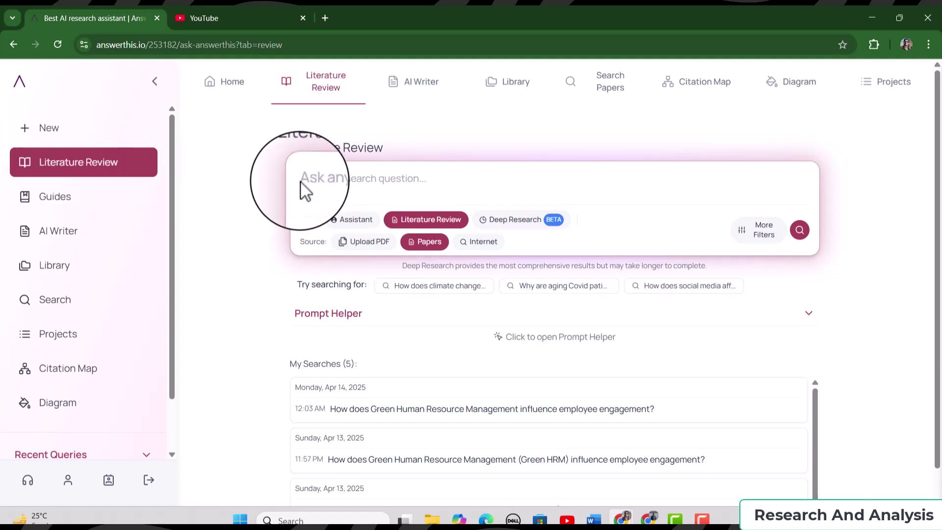
pyautogui.click(345, 183)
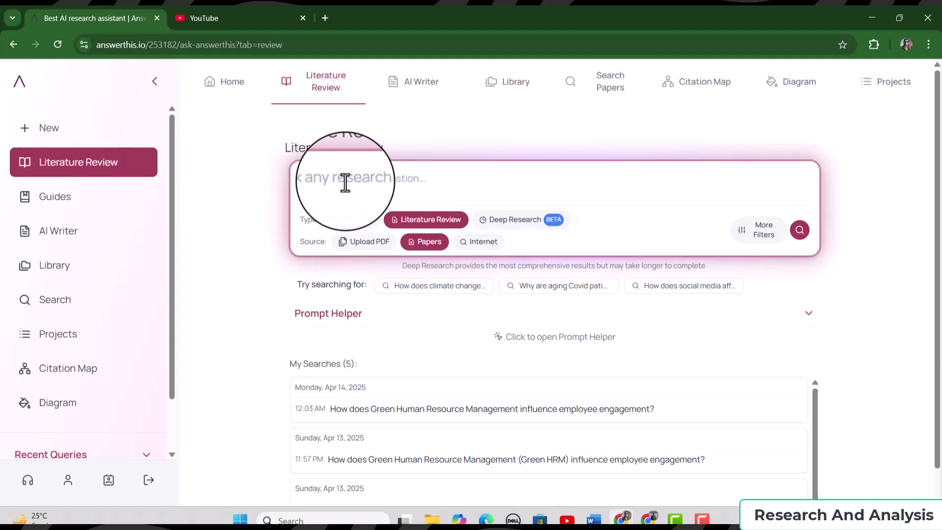
pyautogui.write('How does Green Human Resource Management influence employee engagement, and to what extent is this relationship mediated by organizational identification?')
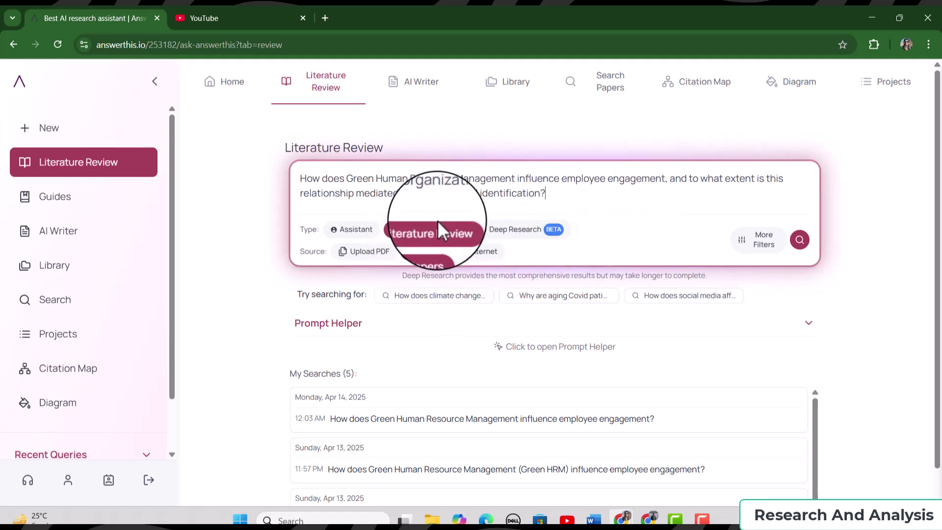
# - Filter the literature review to a minimum of 20 citations, enable double-checking of citations, and submit the search
pyautogui.click(765, 248)
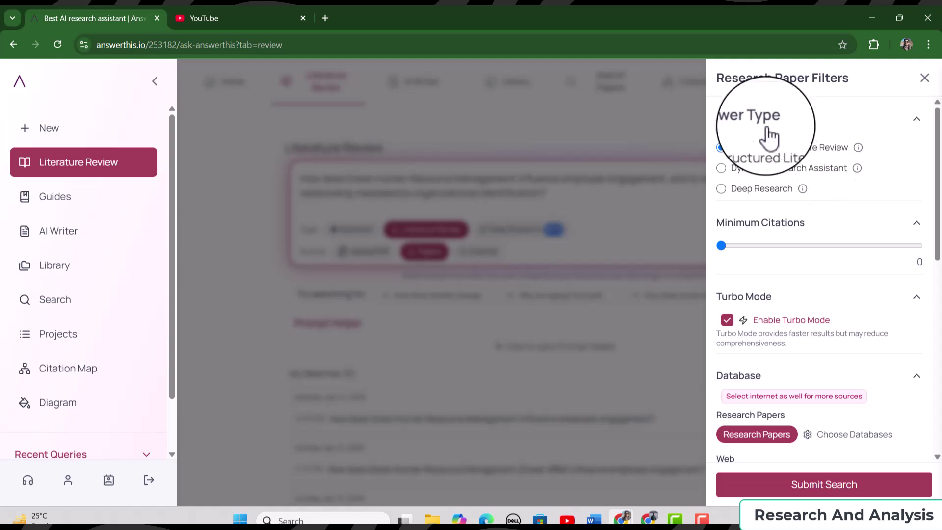
pyautogui.moveTo(784, 162)
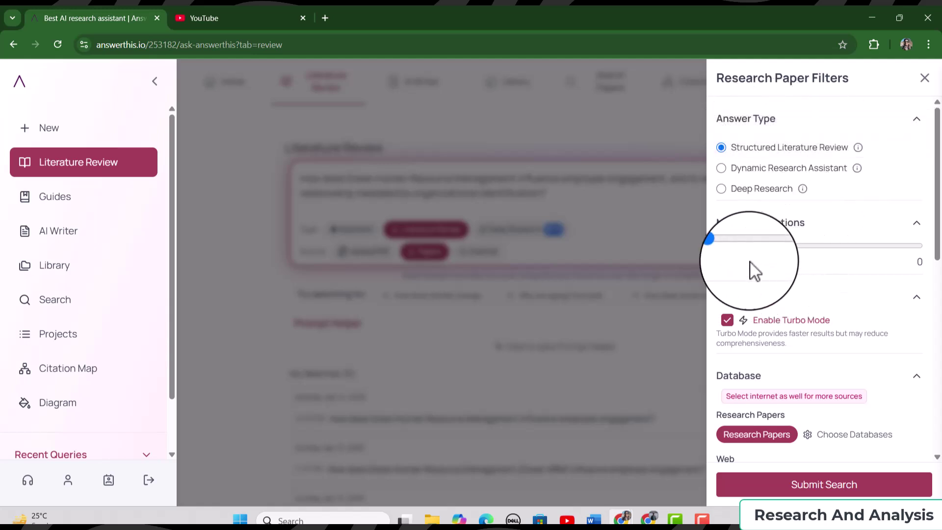
pyautogui.moveTo(721, 247); pyautogui.dragTo(906, 246)
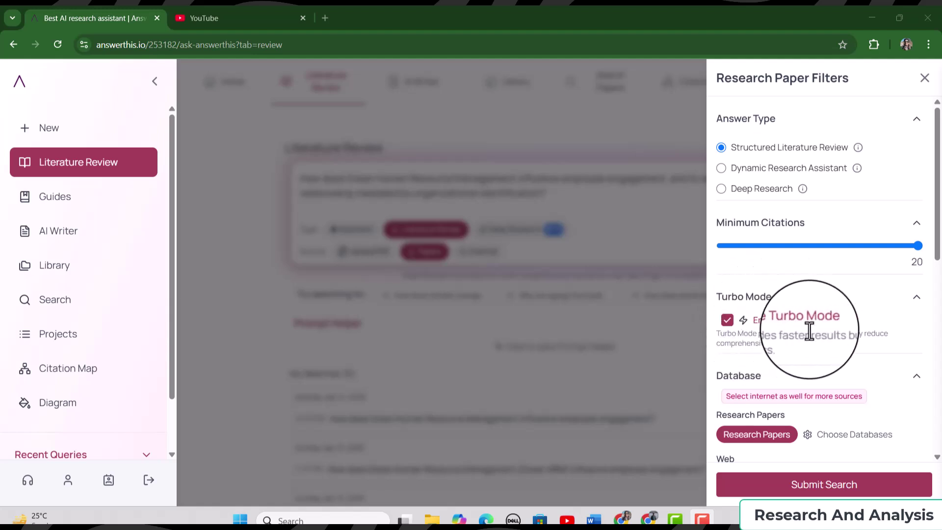
pyautogui.scroll(-3, 836, 361)
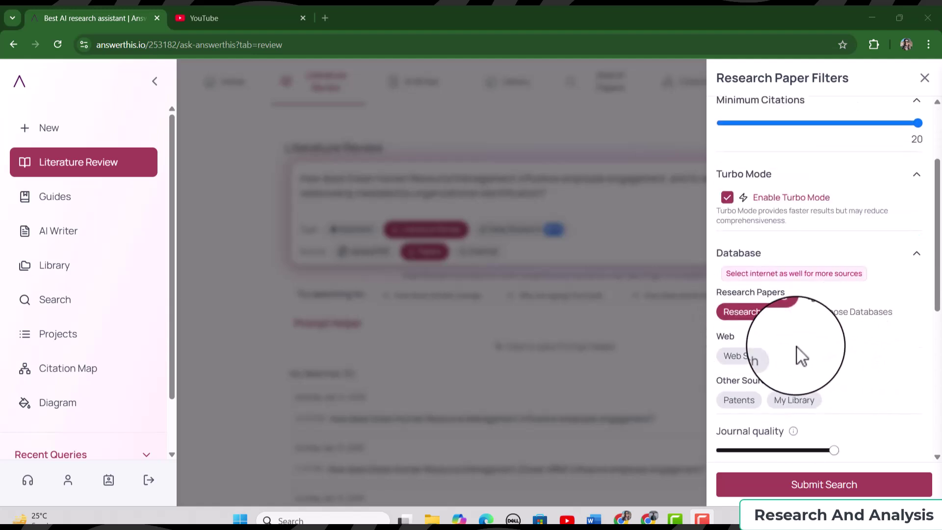
pyautogui.scroll(-3, 840, 356)
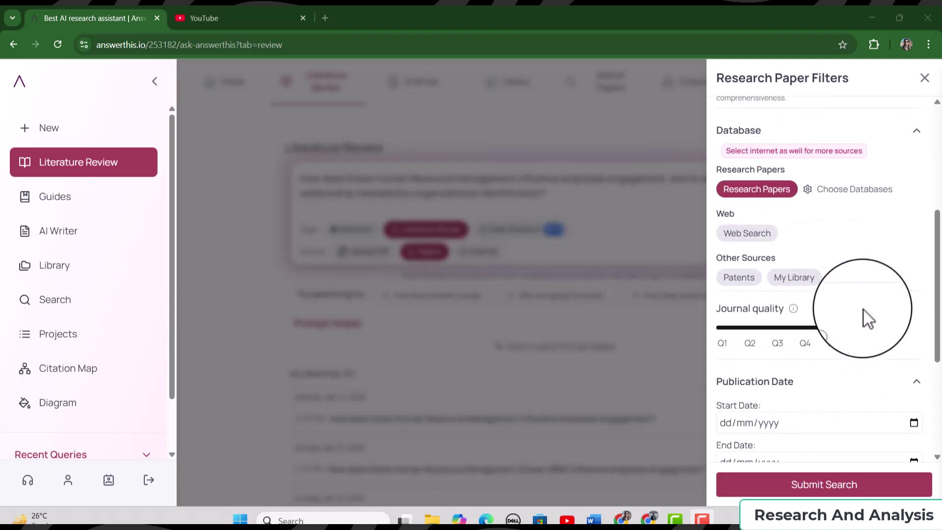
pyautogui.scroll(-5, 841, 407)
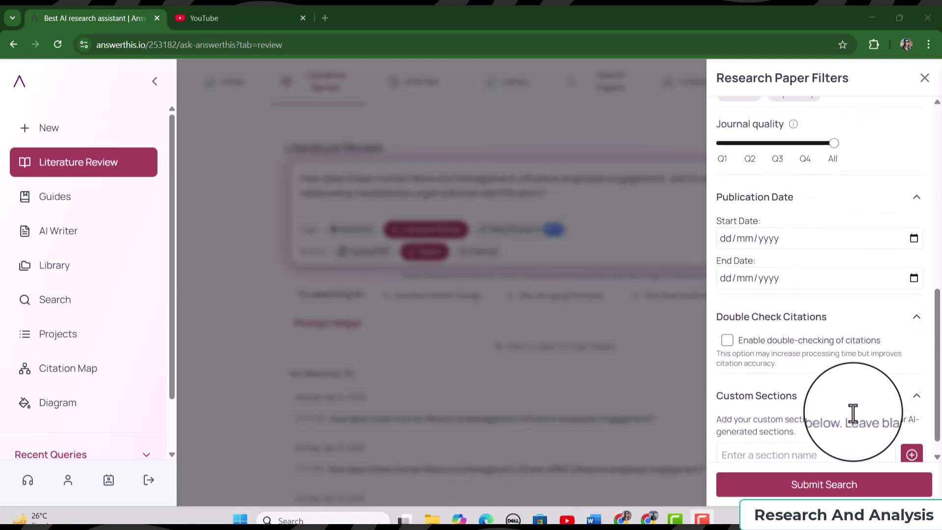
pyautogui.click(729, 319)
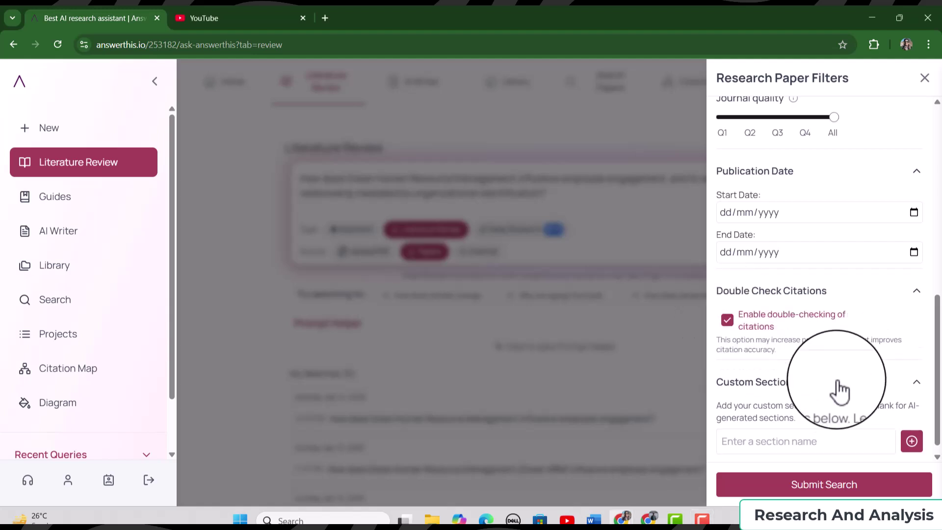
pyautogui.click(834, 484)
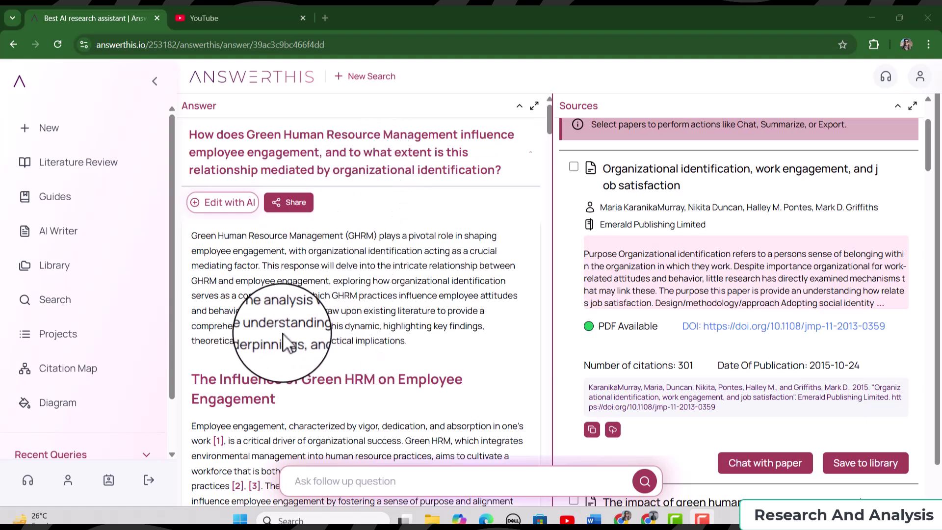
# - Read through the generated review, from the influence of Green HRM on engagement and the mediating role of organizational identification to the theoretical frameworks
pyautogui.scroll(-1, 345, 376)
pyautogui.scroll(-2, 345, 375)
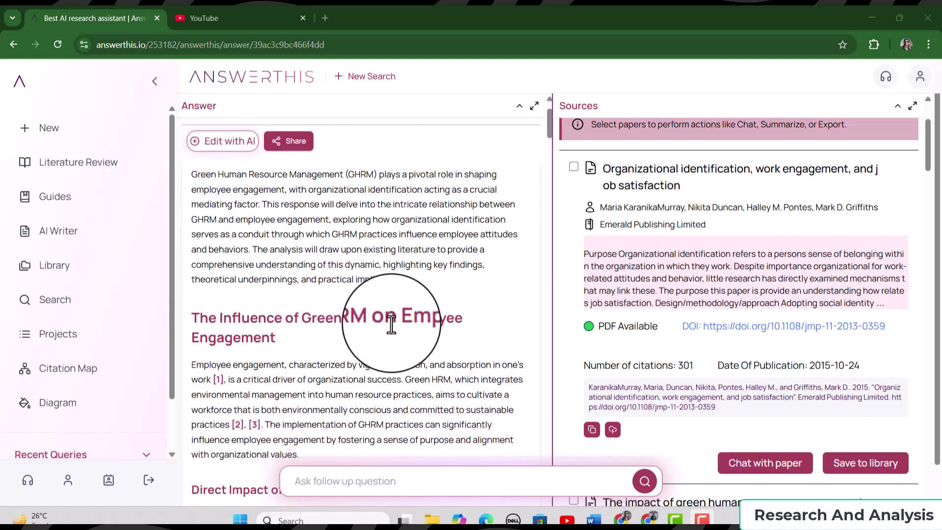
pyautogui.scroll(-10, 392, 343)
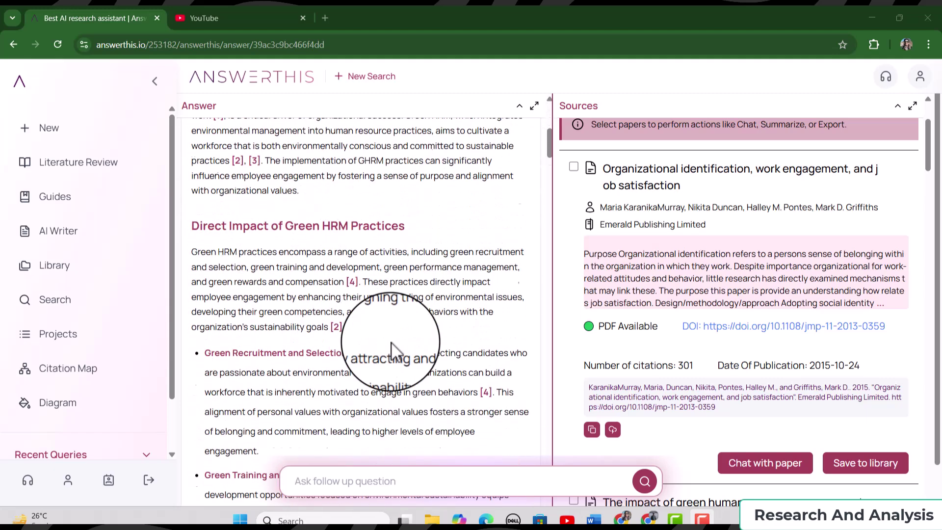
pyautogui.scroll(-9, 392, 344)
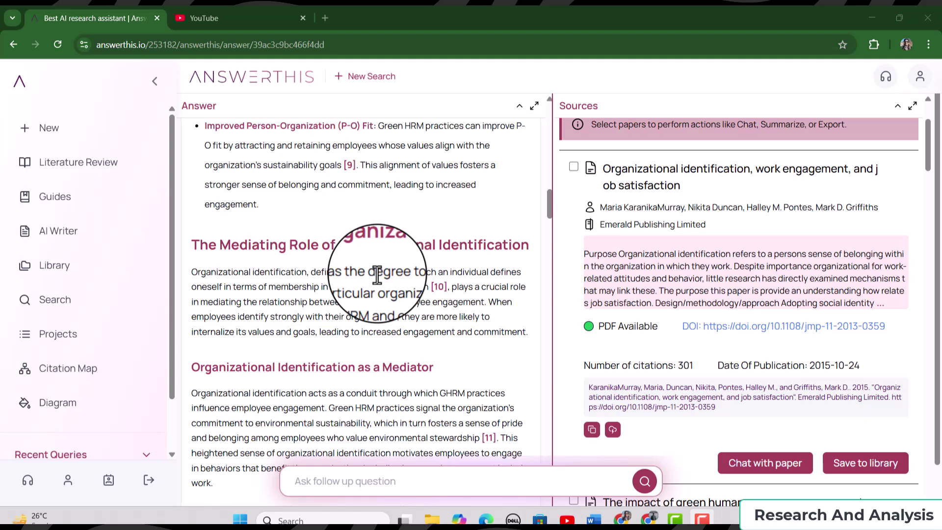
pyautogui.scroll(-3, 330, 282)
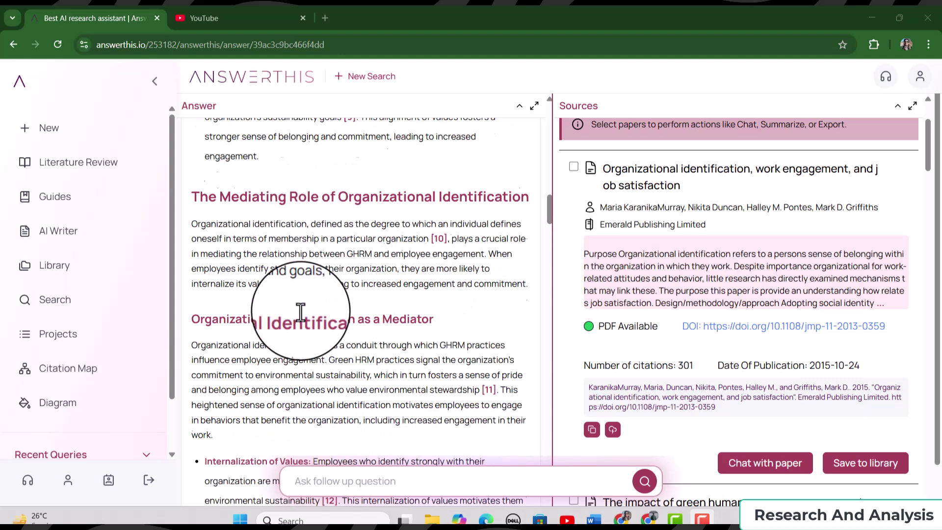
pyautogui.scroll(-1, 333, 297)
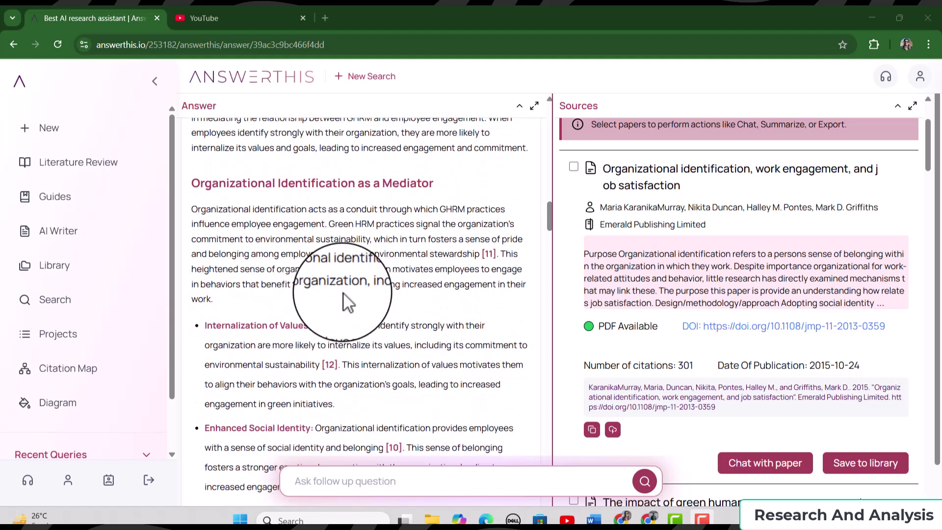
pyautogui.scroll(-2, 344, 310)
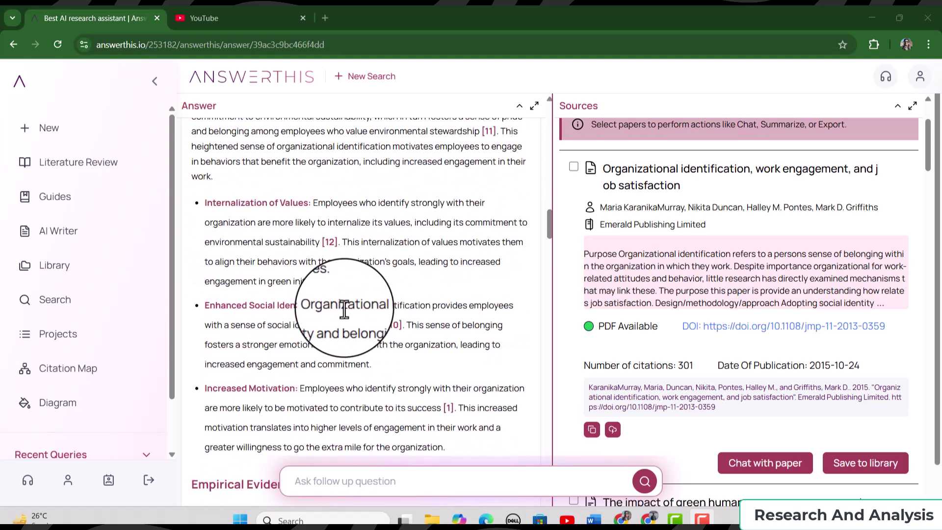
pyautogui.scroll(-1, 346, 314)
pyautogui.scroll(1, 344, 310)
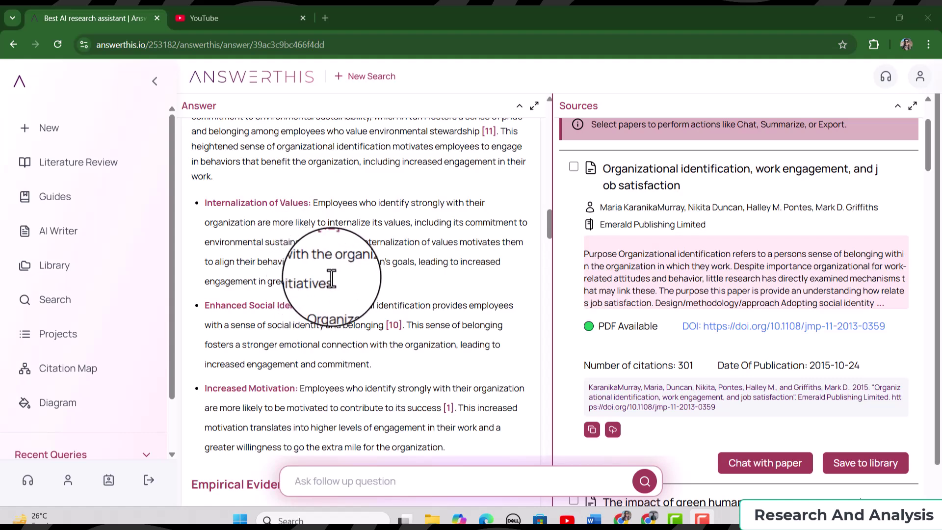
pyautogui.scroll(1, 330, 274)
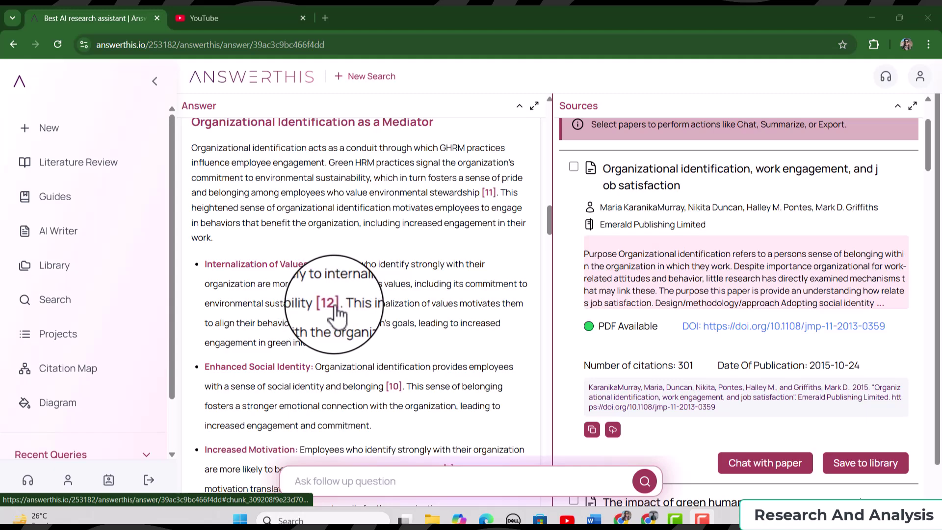
pyautogui.scroll(-6, 324, 314)
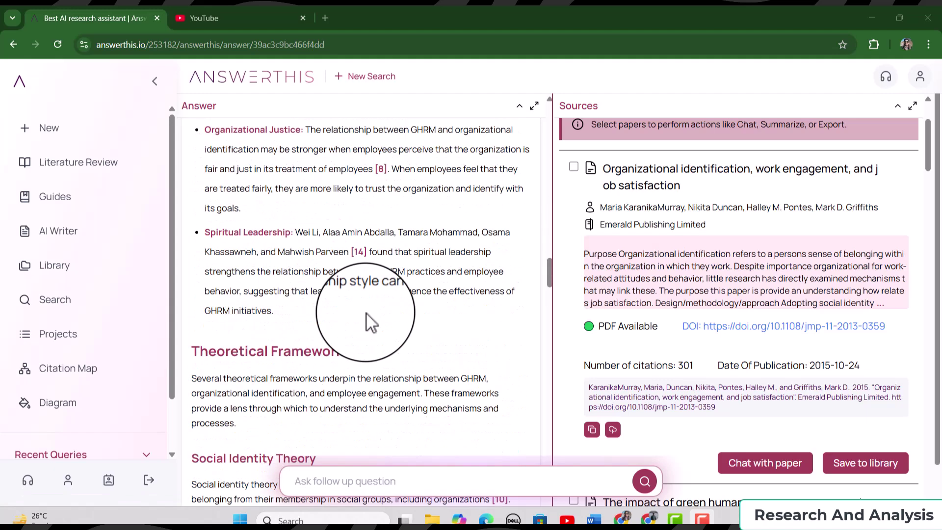
pyautogui.scroll(-1, 346, 356)
pyautogui.scroll(-4, 346, 360)
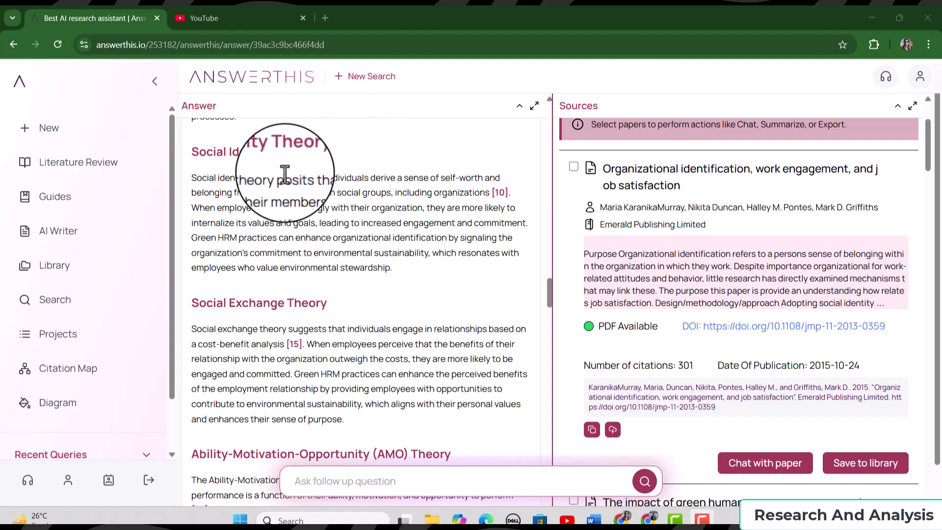
# - Read the review's sections on Social Identity Theory, Social Exchange Theory and Ability-Motivation-Opportunity (AMO) Theory, and return to the review's beginning
pyautogui.scroll(-4, 304, 309)
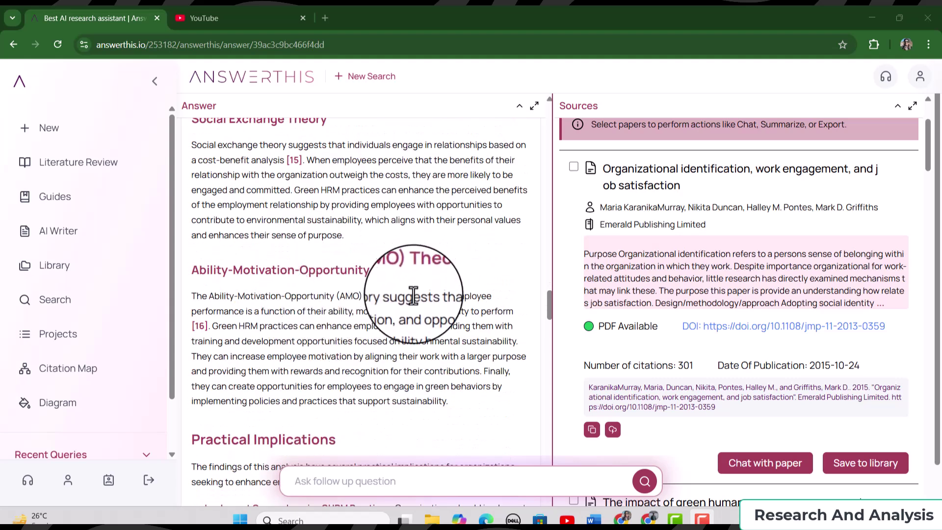
pyautogui.scroll(4, 390, 359)
pyautogui.scroll(2, 334, 295)
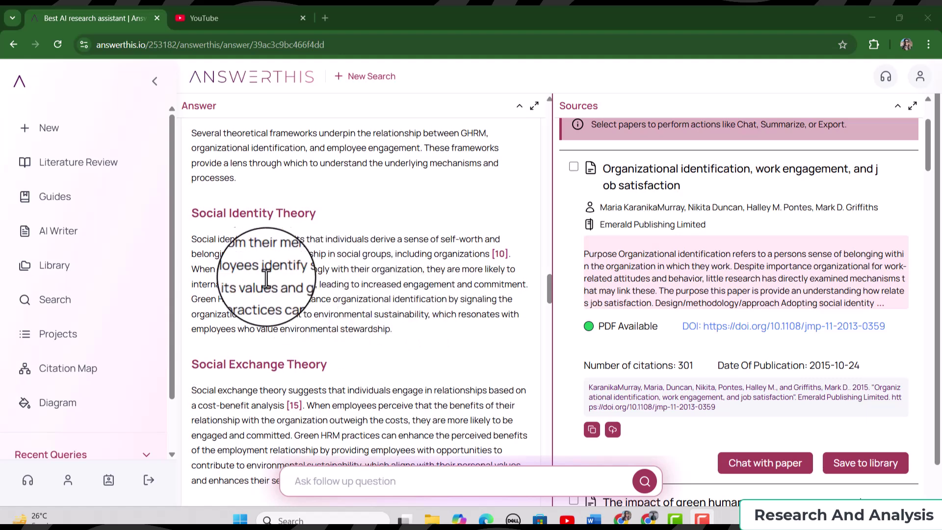
pyautogui.scroll(-3, 327, 344)
pyautogui.scroll(-5, 324, 351)
pyautogui.scroll(15, 343, 246)
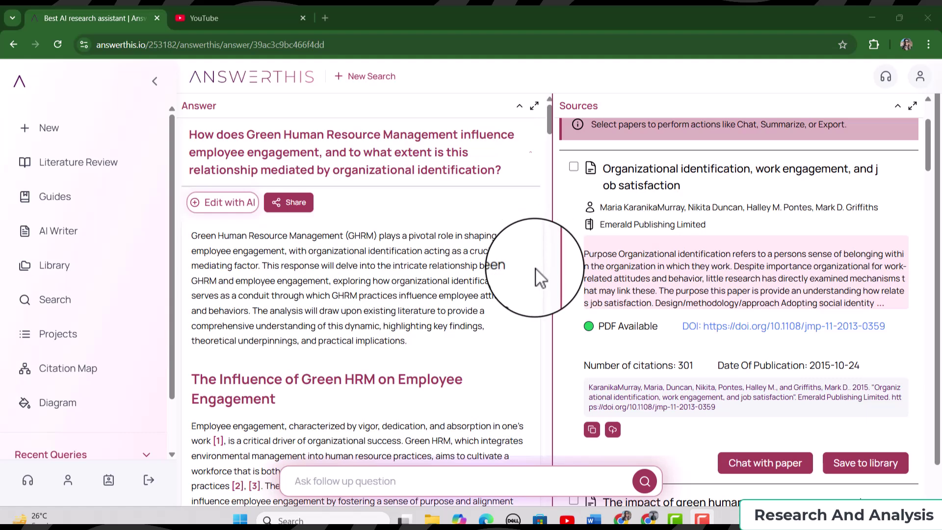
# - Save the cited paper "Organizational identification, work engagement, and job satisfaction" to the library
pyautogui.scroll(-3, 839, 383)
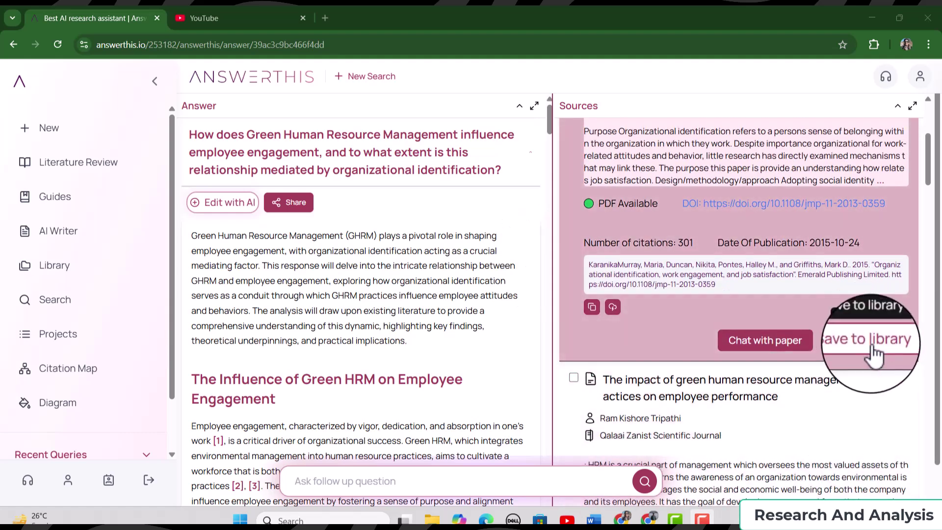
pyautogui.click(872, 344)
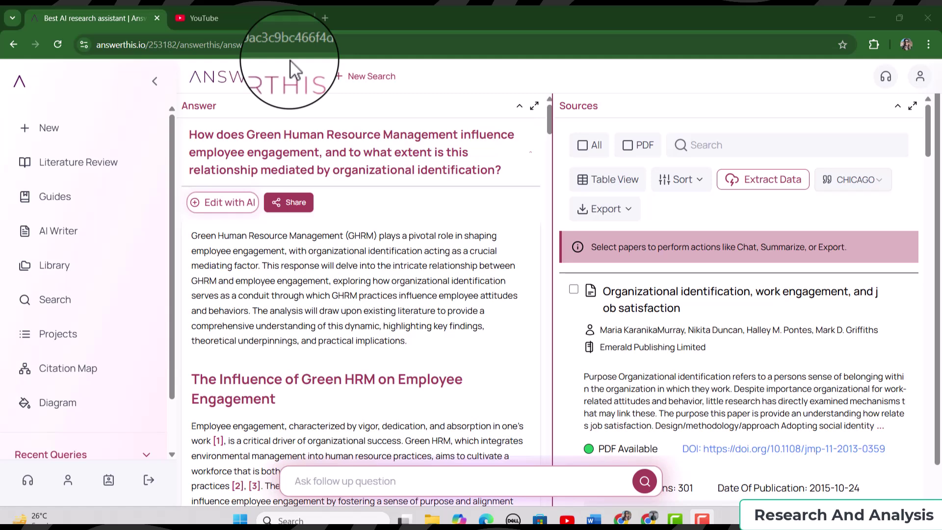
# - Prepare a literature review on how Green HRM influences employee engagement, mediated by organizational identification, with My Library selected as a source
pyautogui.click(63, 164)
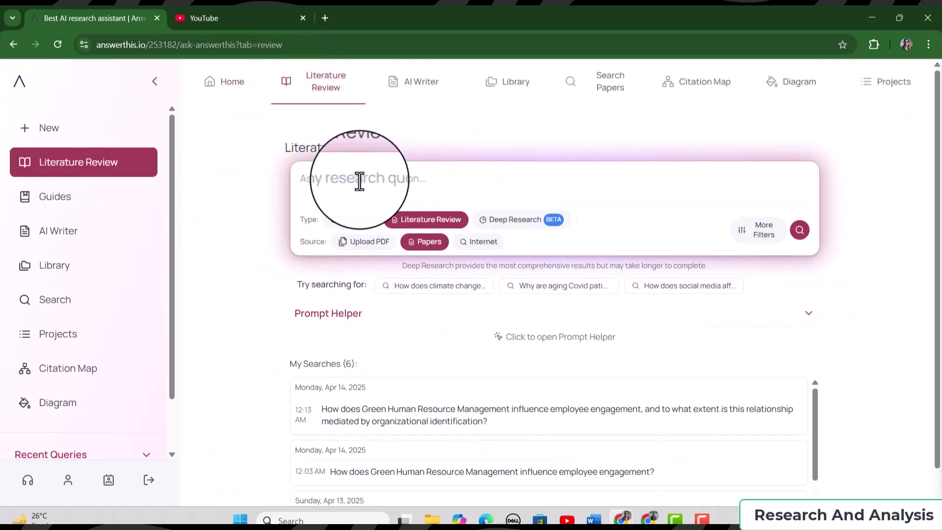
pyautogui.write('How does Green Human Resource Management influence employee engagement, and to what extent is this relationship mediated by organizational identification?')
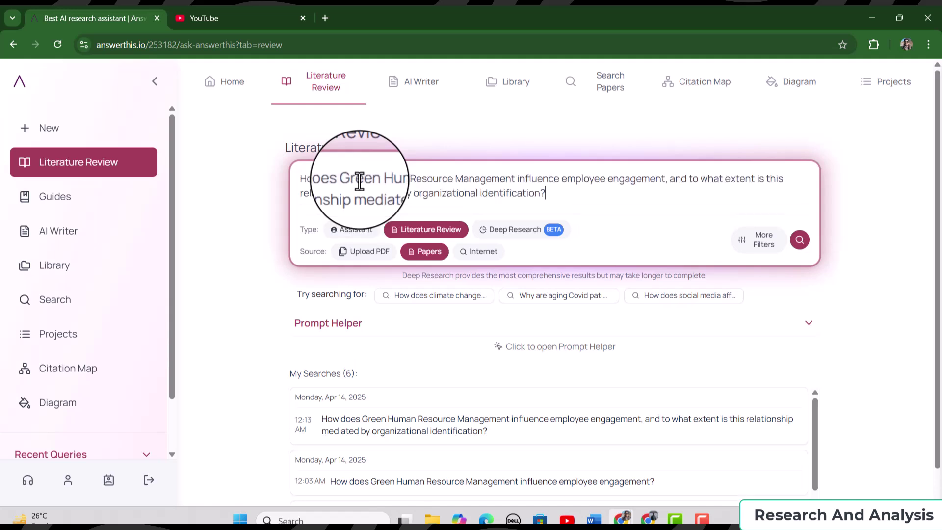
pyautogui.click(766, 245)
pyautogui.scroll(-4, 773, 279)
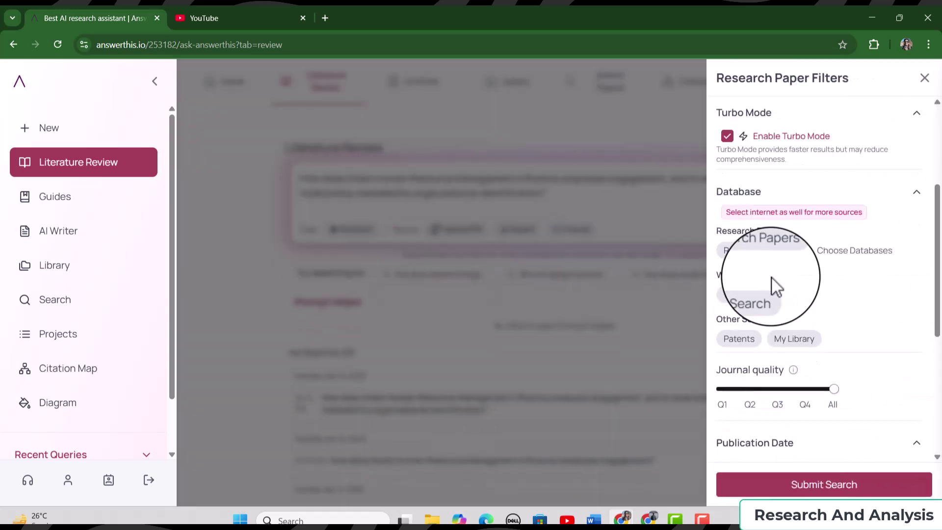
pyautogui.click(796, 342)
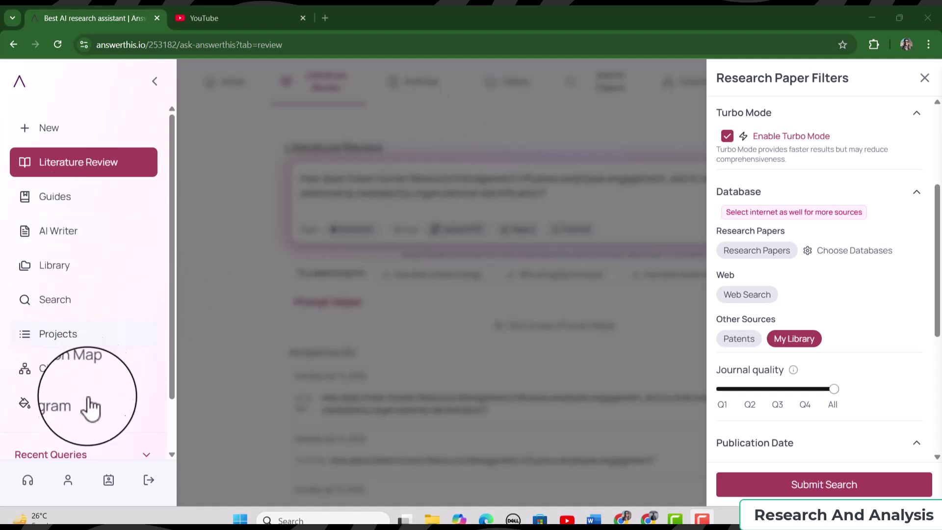
# - Leave the research paper filters and look at the PDF upload option for a literature review
pyautogui.click(63, 343)
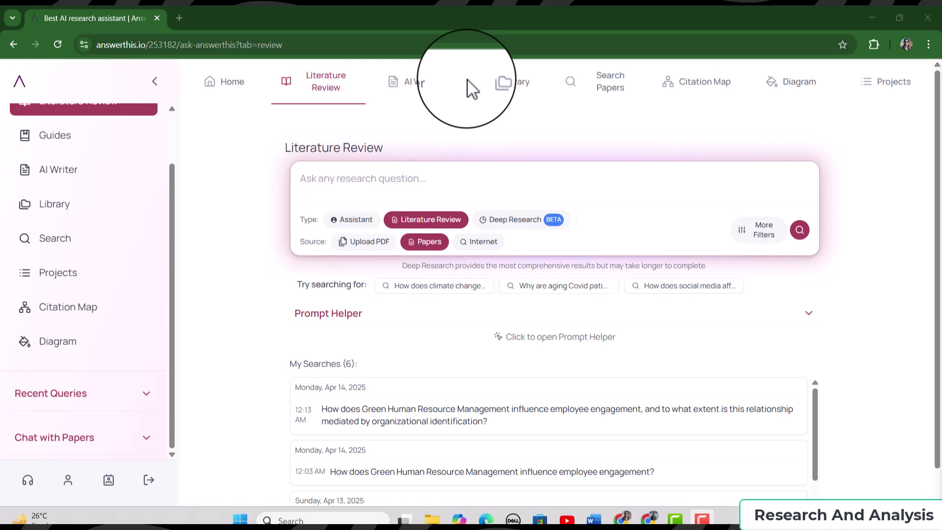
pyautogui.click(366, 245)
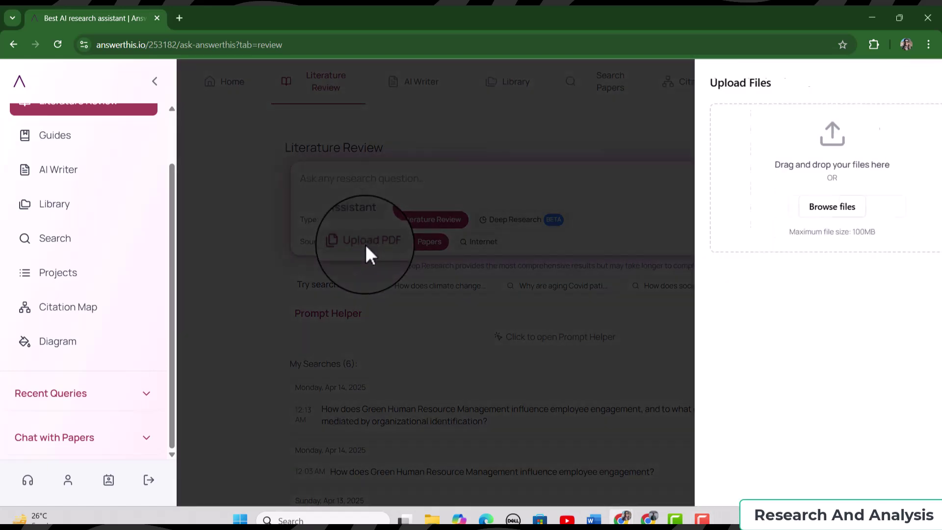
pyautogui.click(633, 139)
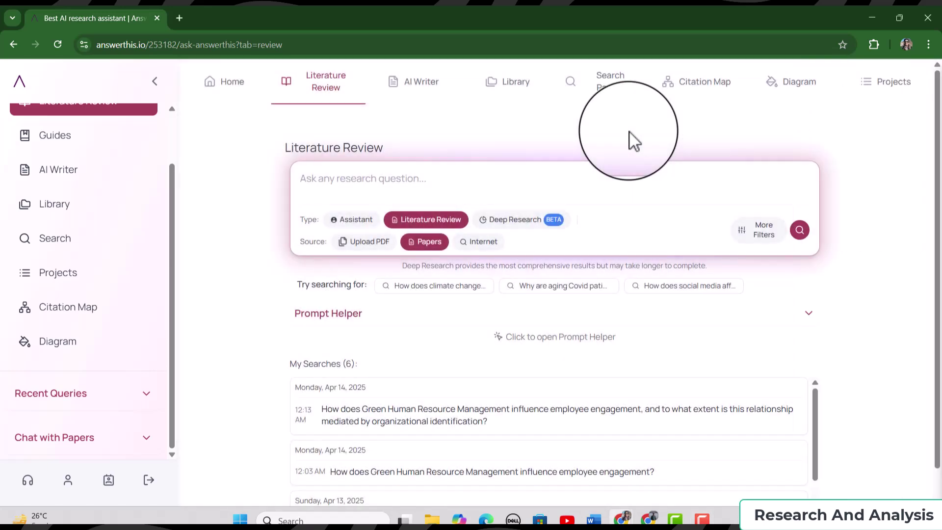